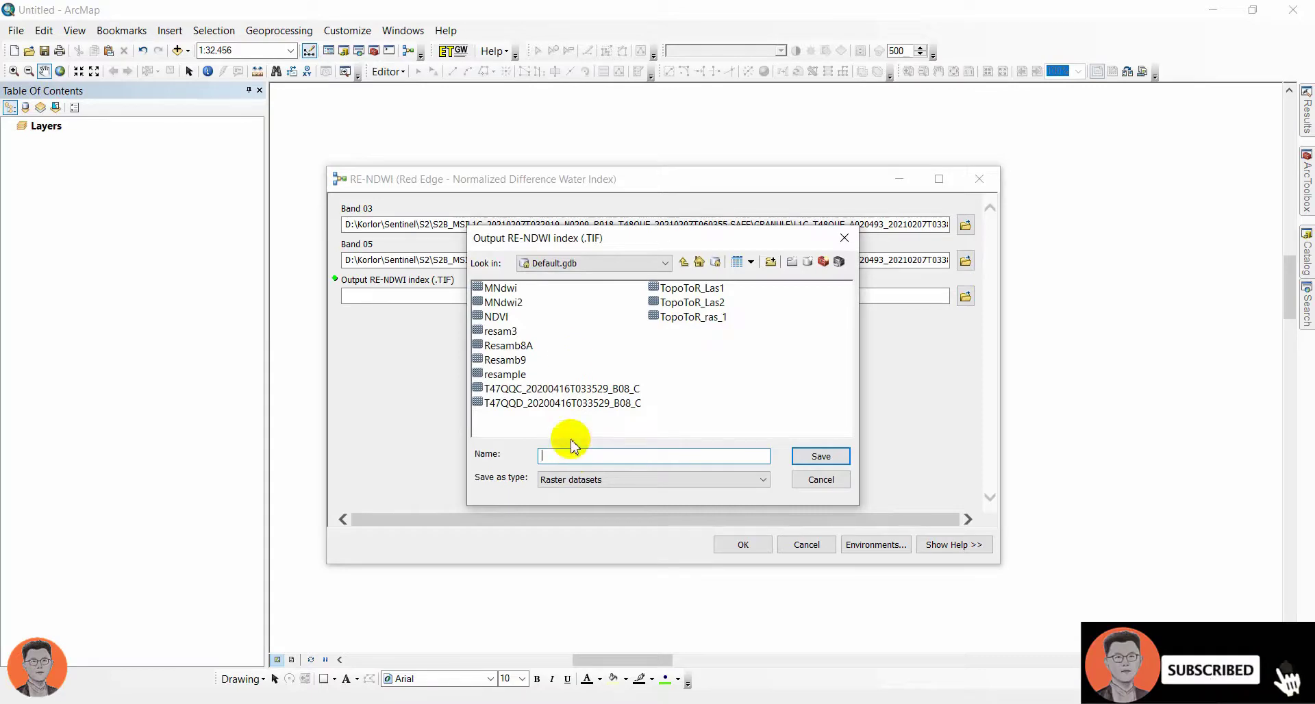
Step: Name the output raster RE_NDWI in Default.gdb, run the RE-NDWI tool, and close its progress window
left_click_drag(569, 240, 586, 270)
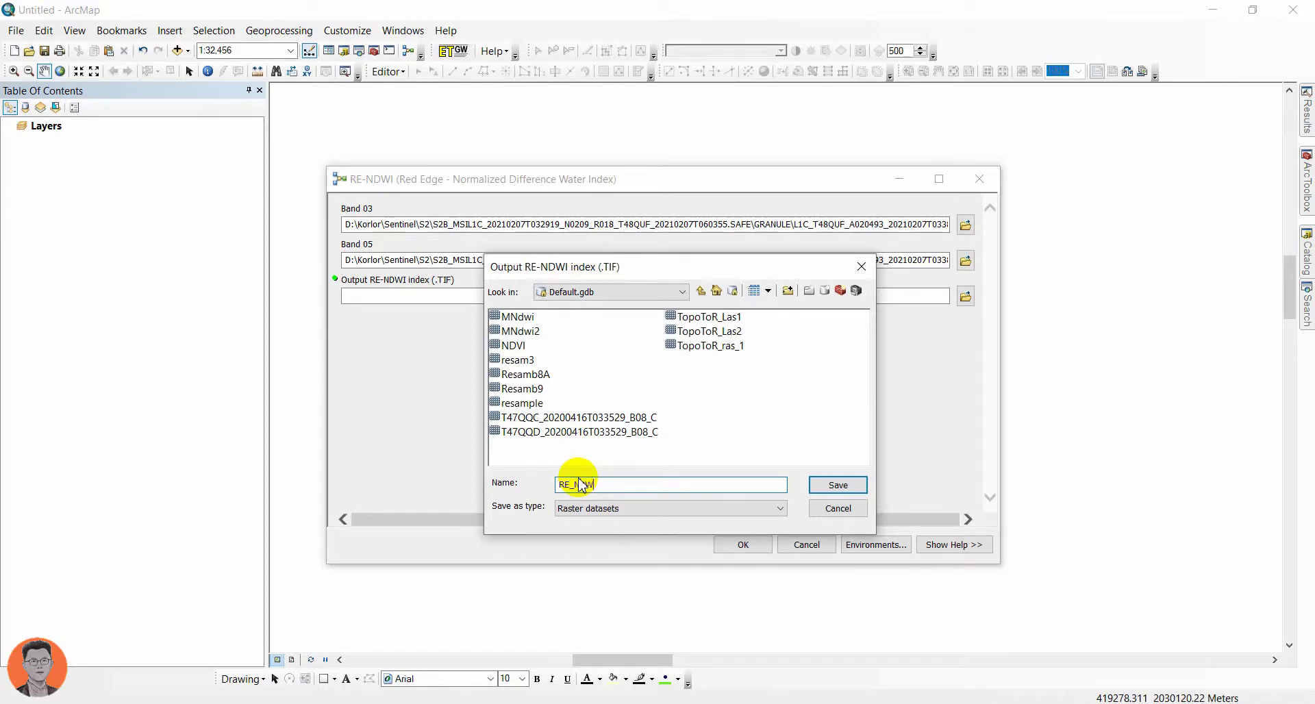
key("Return")
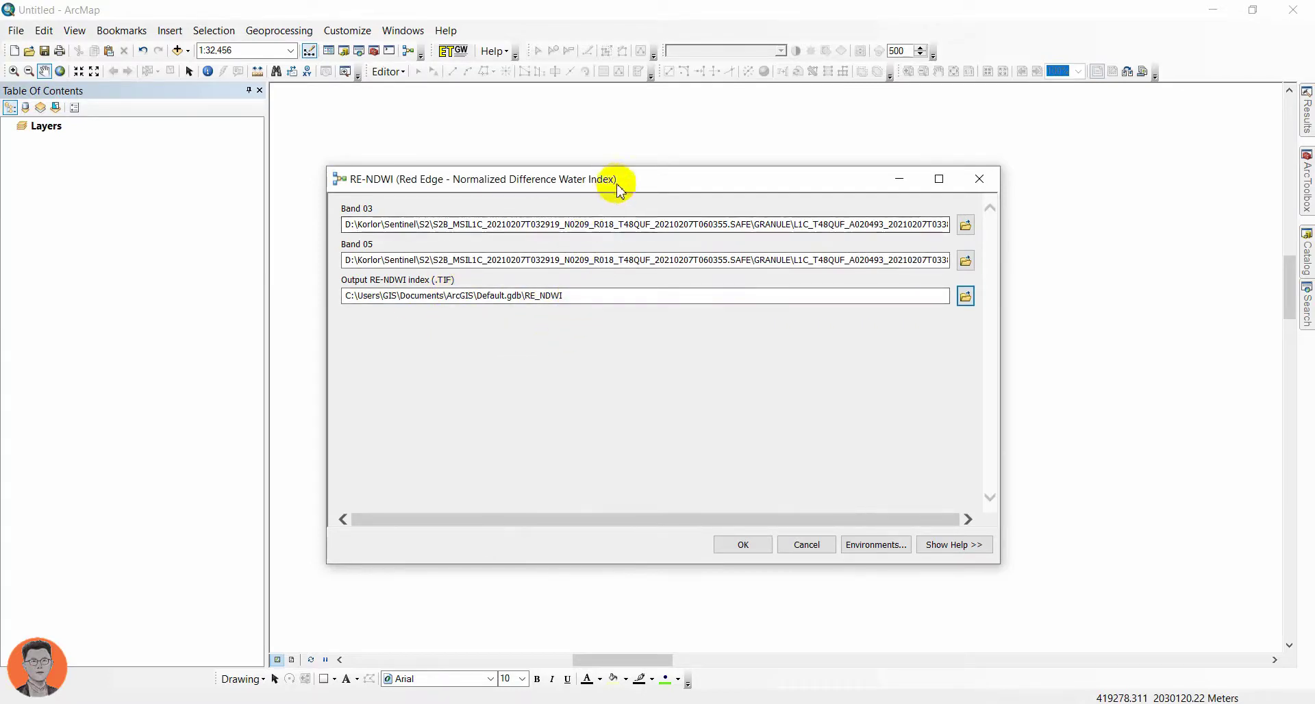
mouse_move(617, 186)
left_mouse_down()
mouse_move(566, 182)
mouse_move(610, 192)
left_mouse_up()
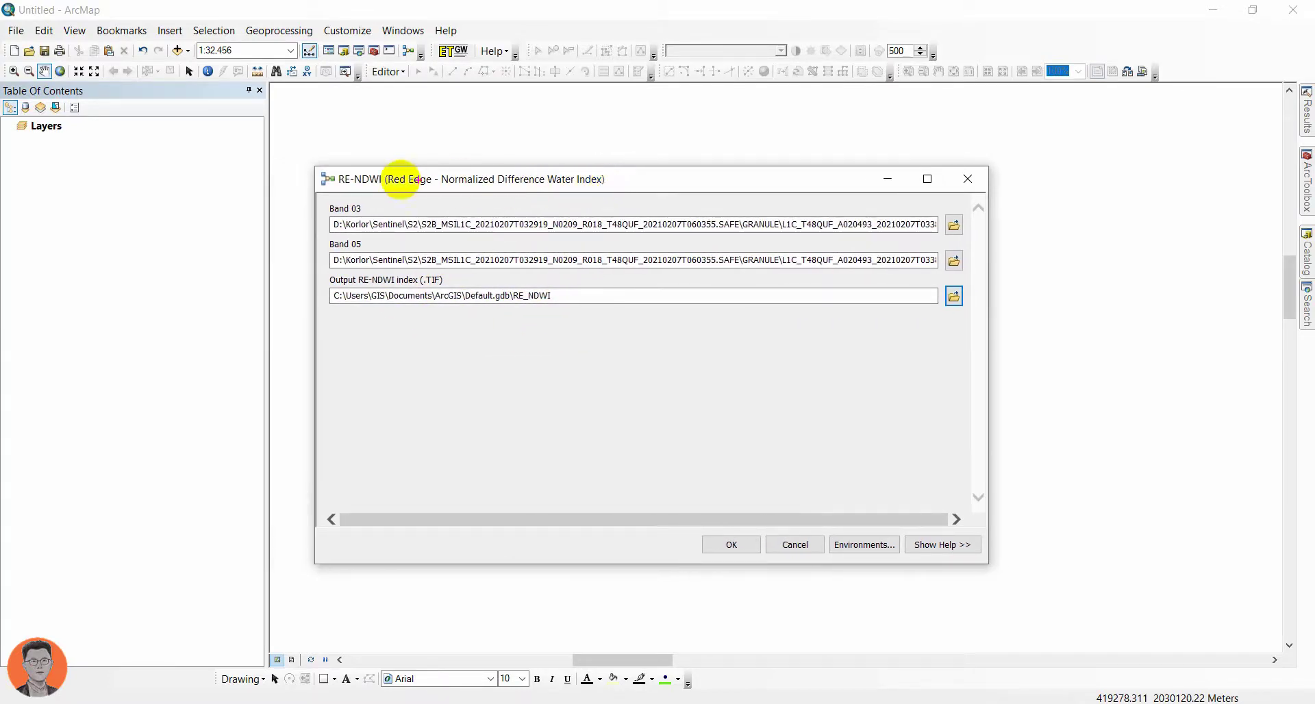
mouse_move(319, 162)
left_mouse_down()
mouse_move(617, 204)
mouse_move(617, 194)
left_mouse_up()
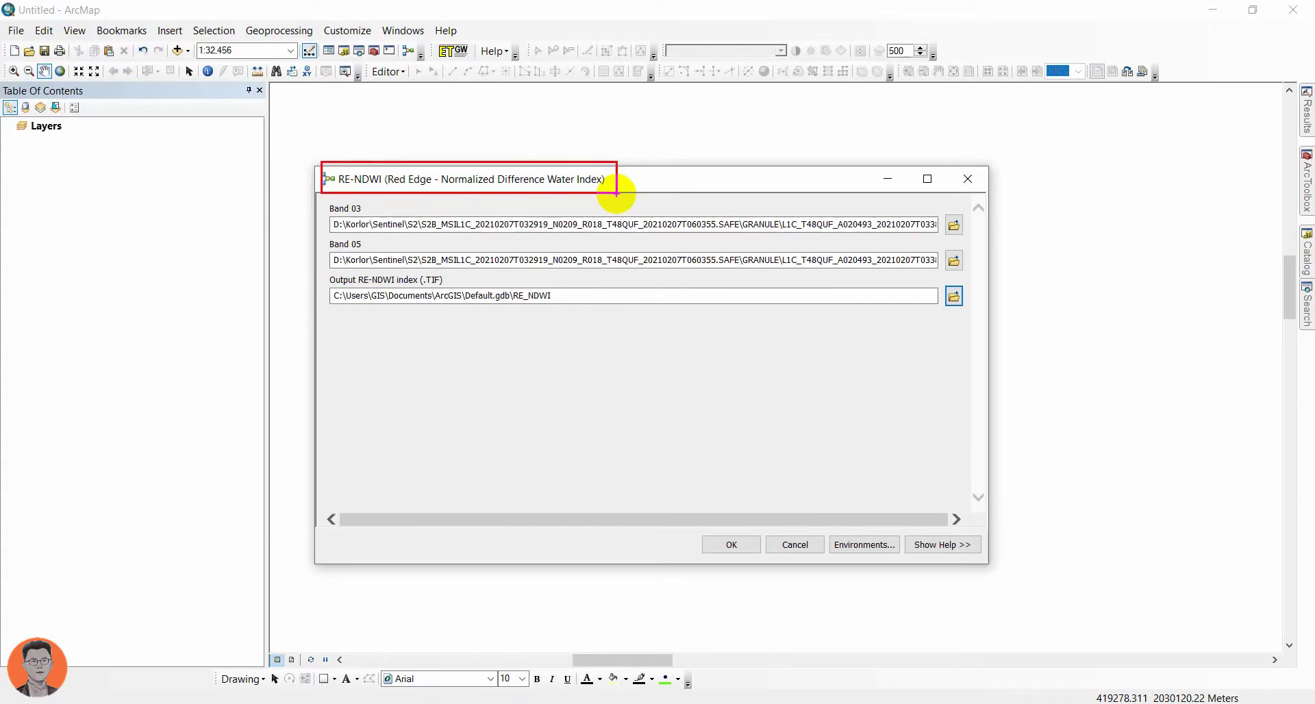
left_click(731, 548)
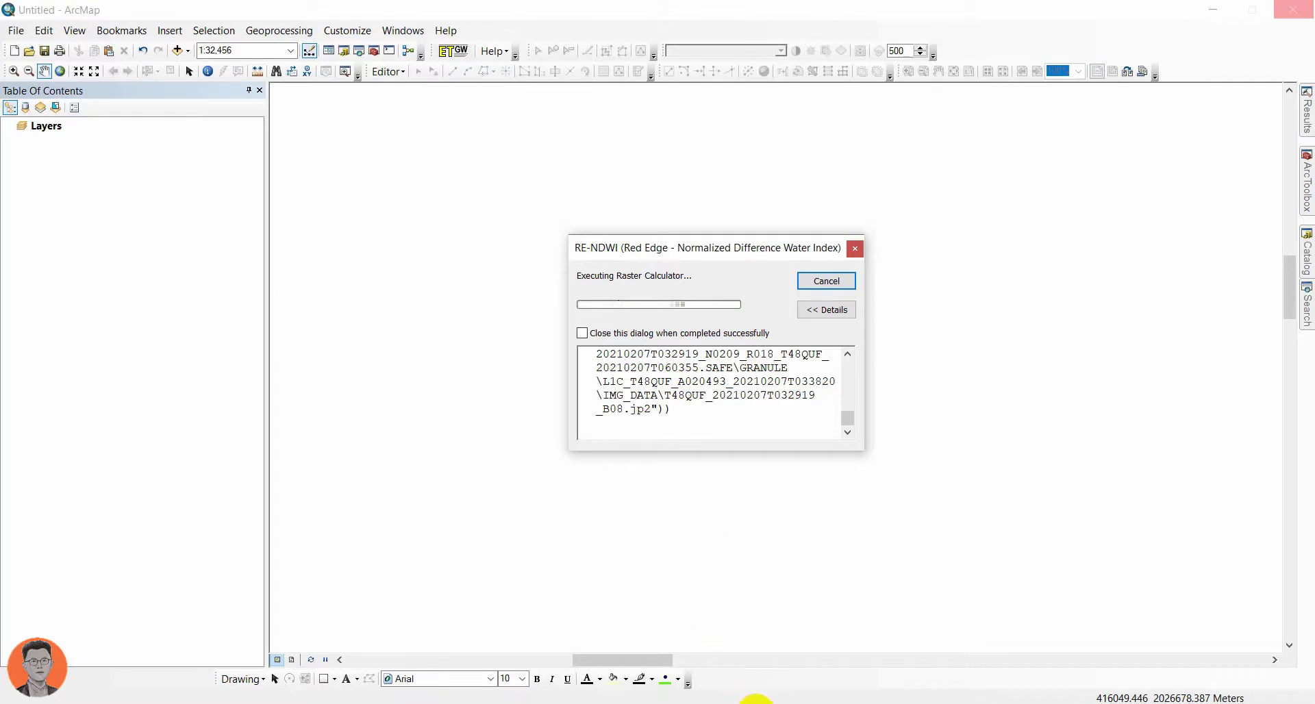
left_click(826, 282)
Step: Inspect the reservoir in the RE_NDWI raster and review the RE-NDWI formula in the Word document
left_click_drag(675, 284, 497, 326)
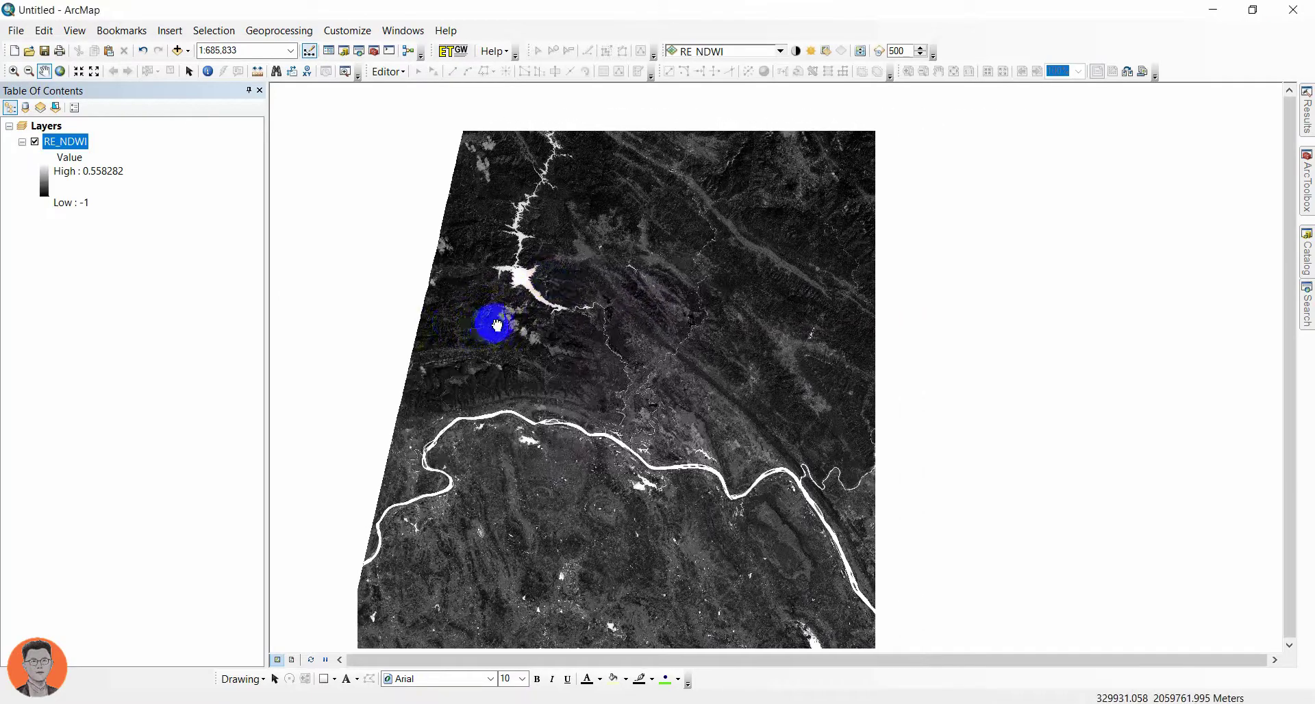
scroll(524, 288, "up", 3)
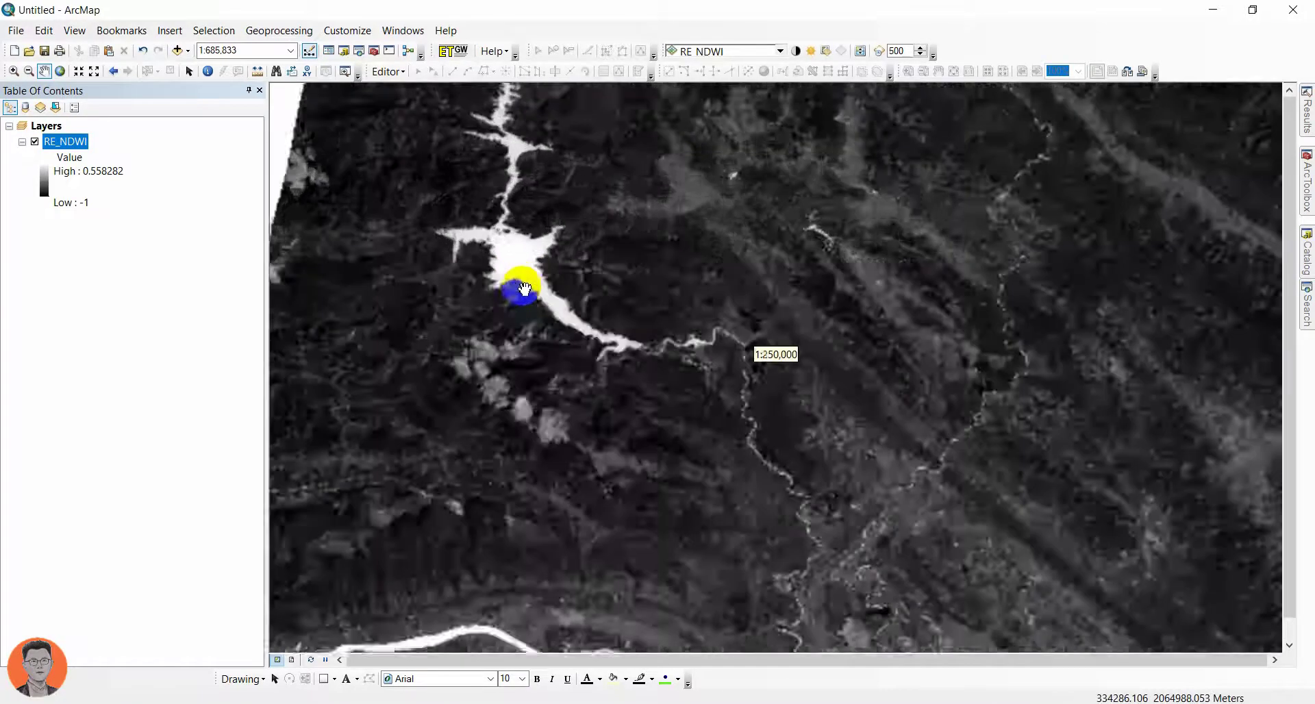
scroll(521, 291, "up", 2)
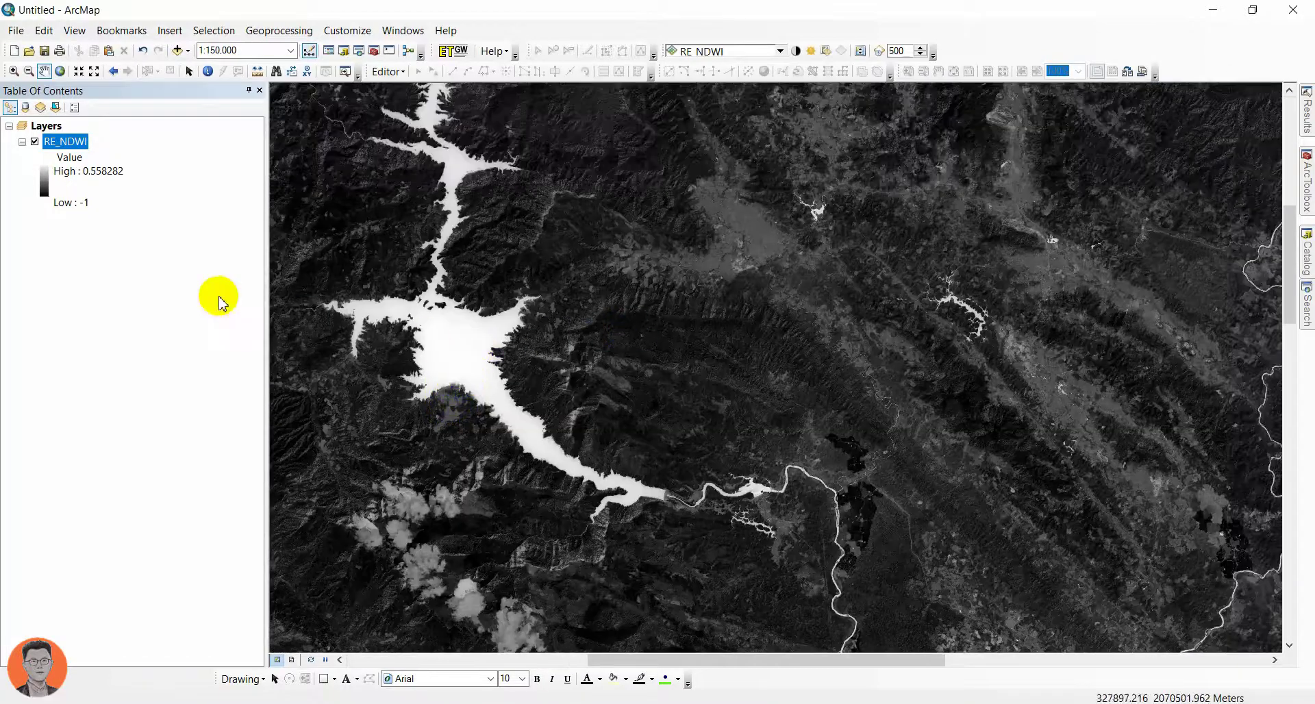
left_click(35, 142)
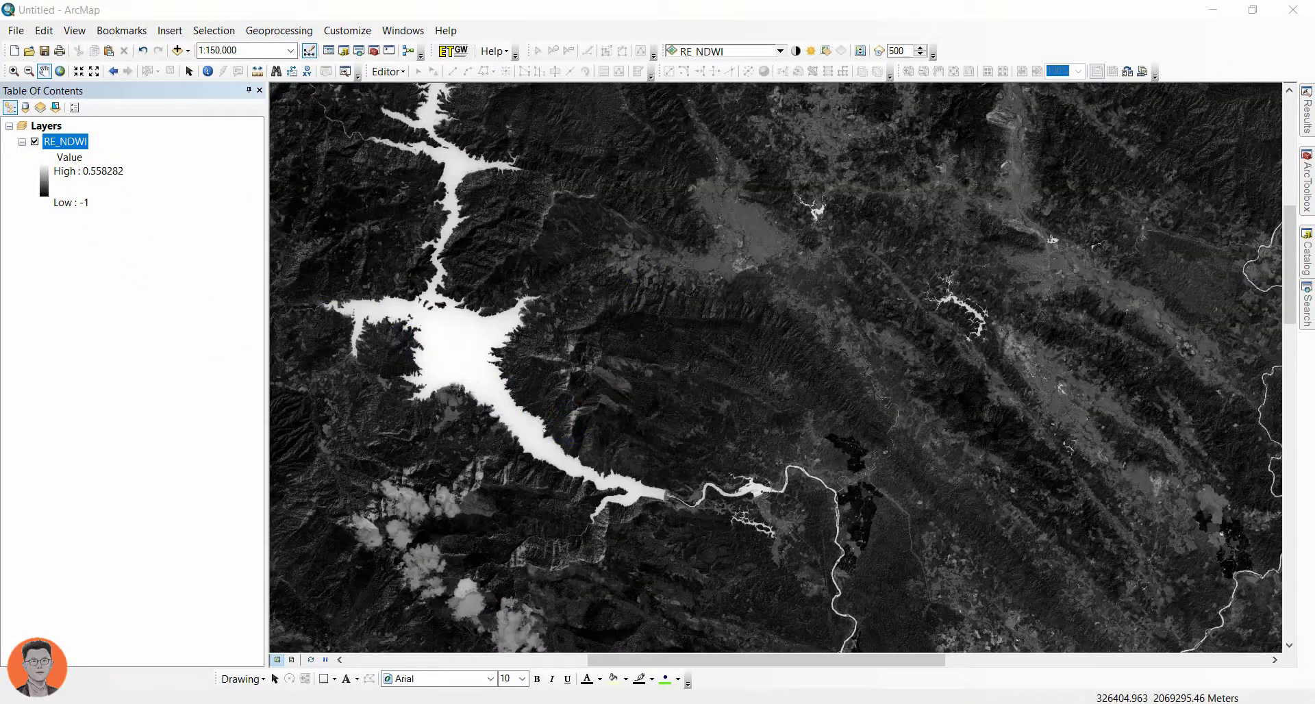
left_click_drag(791, 699, 757, 165)
left_click(1085, 162)
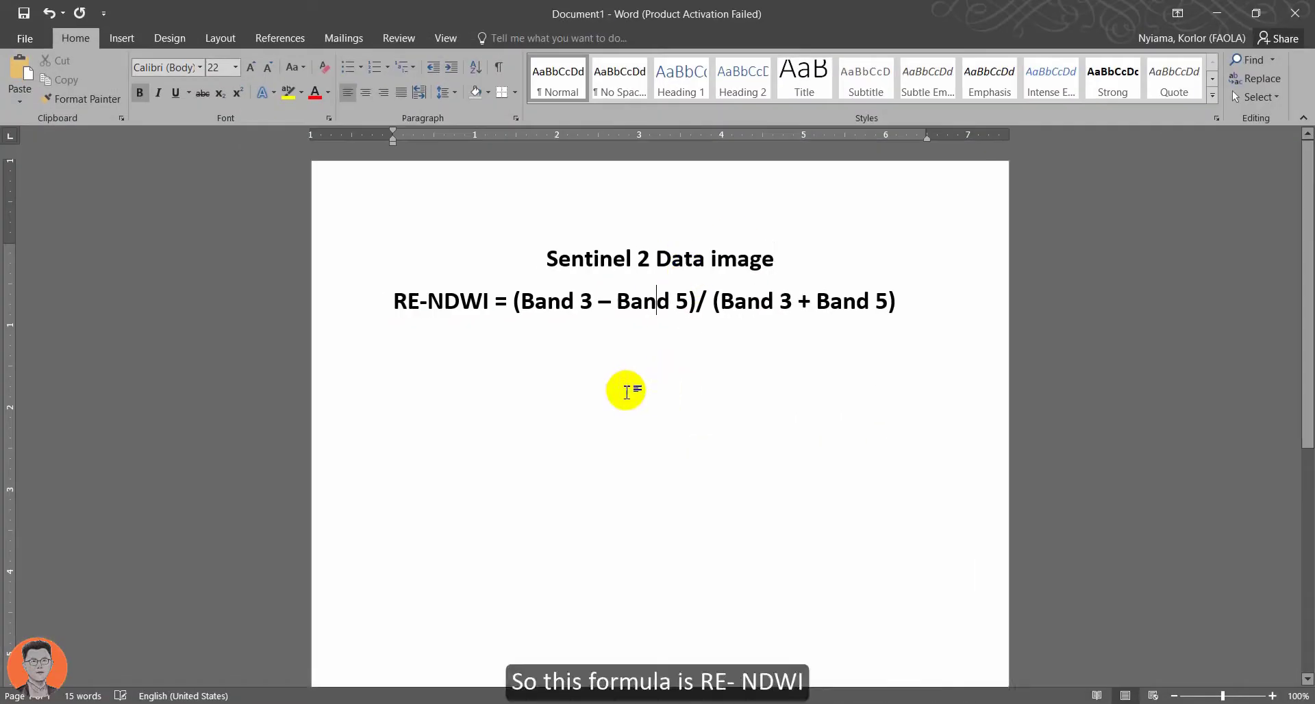
left_click_drag(394, 300, 963, 302)
left_click_drag(596, 274, 894, 308)
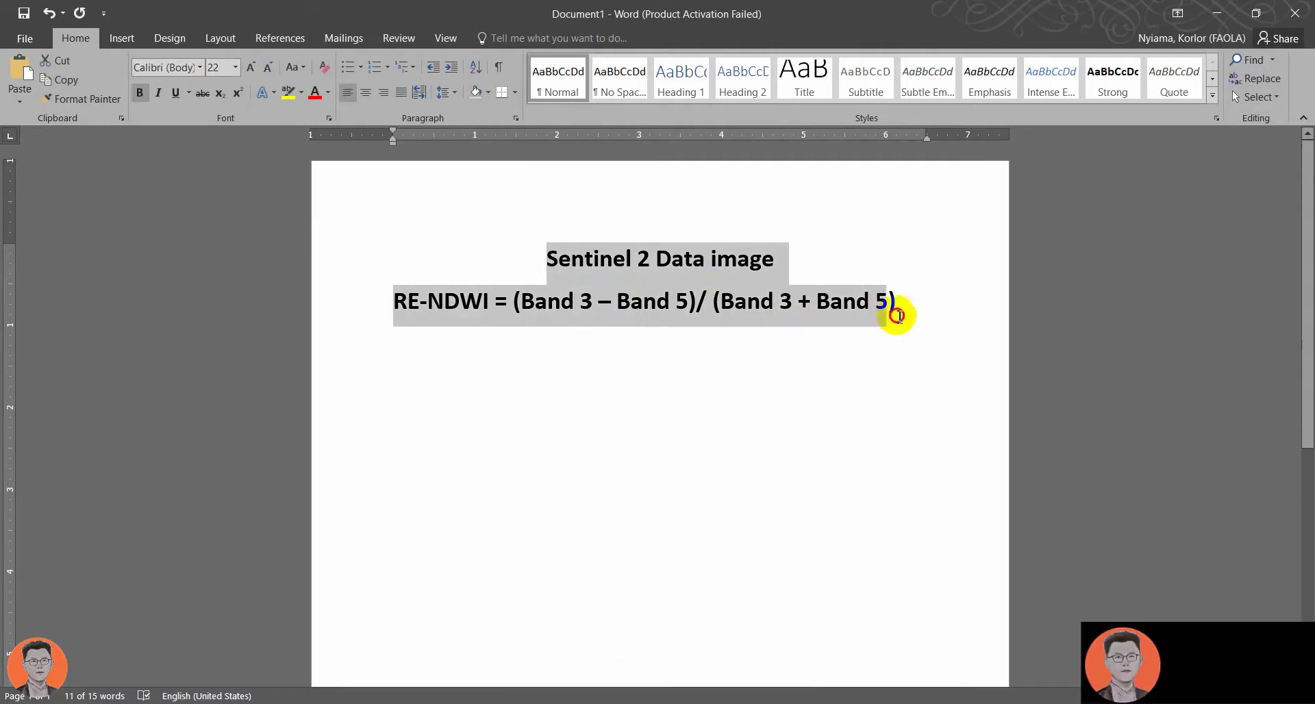
left_click(893, 331)
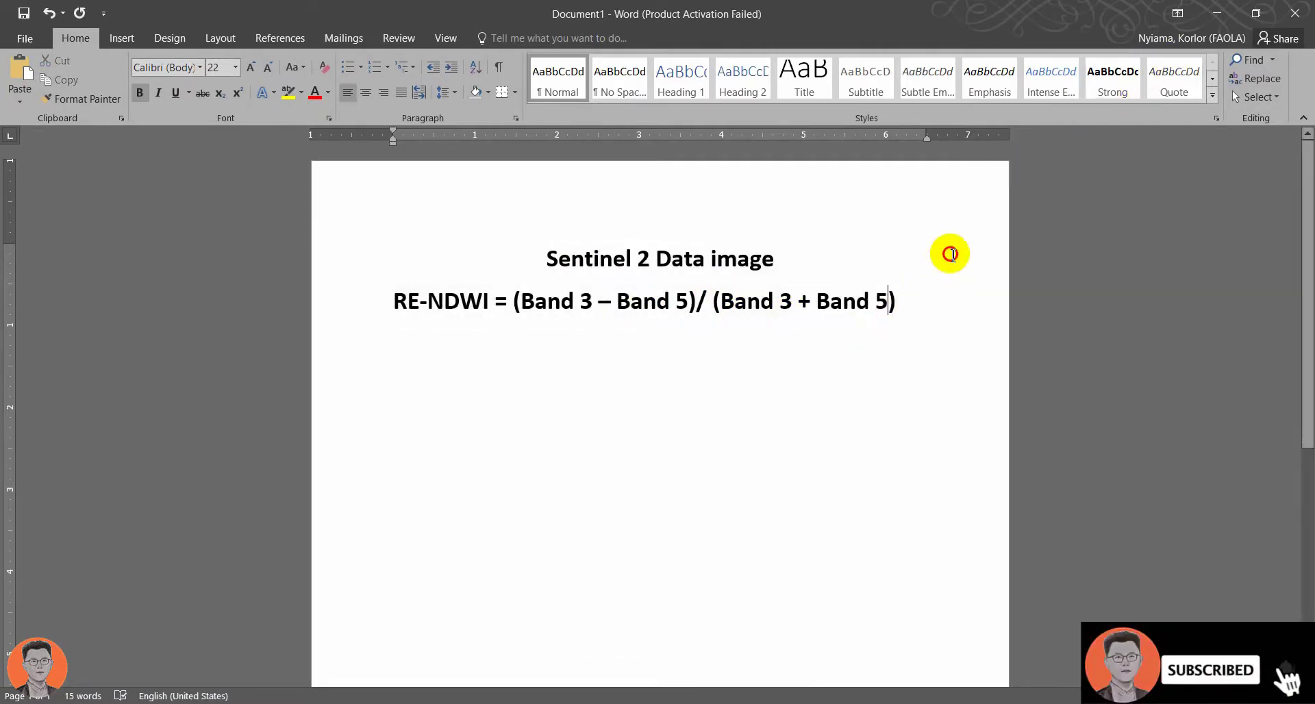
left_click(1211, 17)
Step: Open the RE_NDWI layer's properties and switch its symbology to Classified
scroll(484, 287, "down", 4)
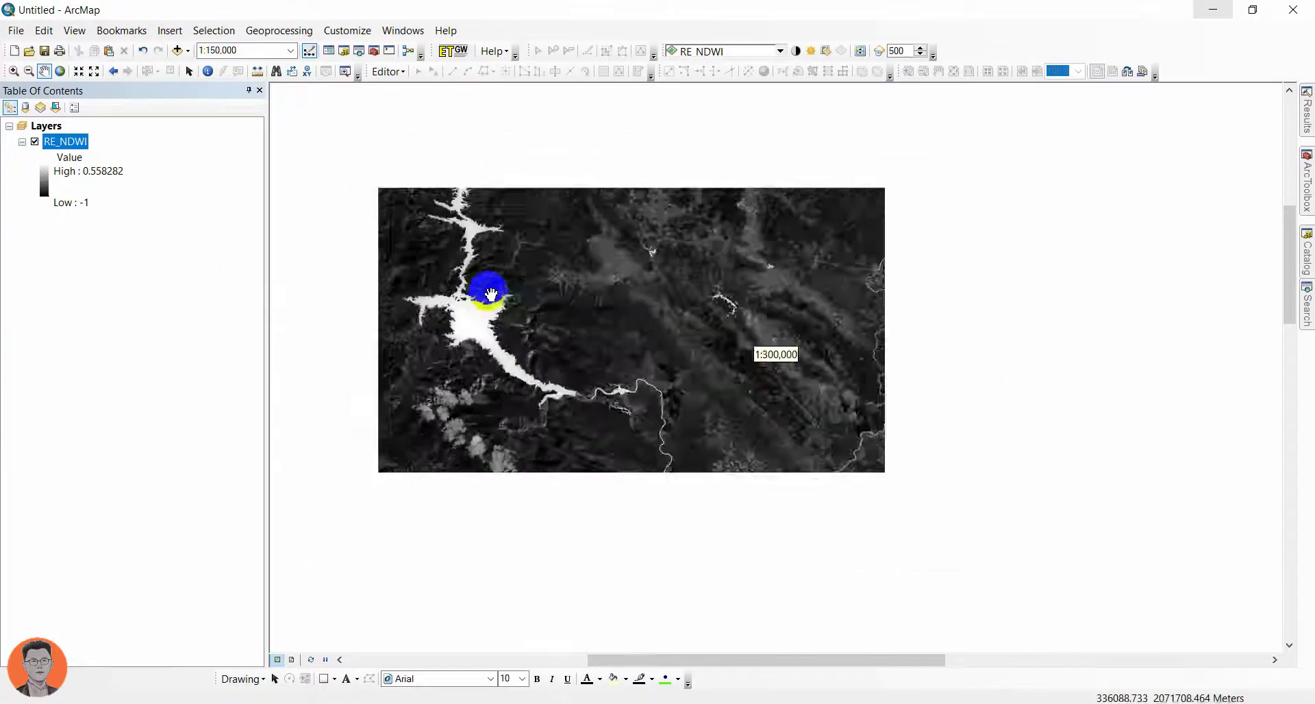
left_click_drag(463, 279, 496, 312)
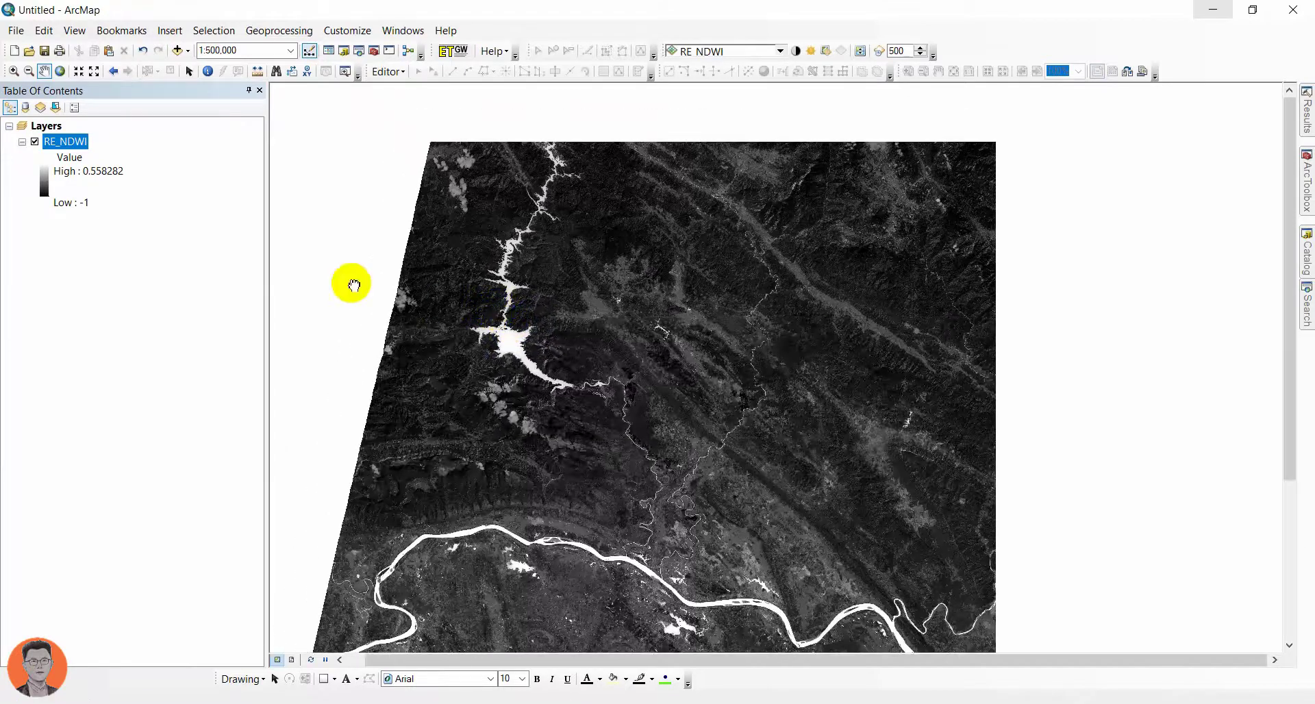
double_click(77, 144)
left_click_drag(566, 156, 750, 180)
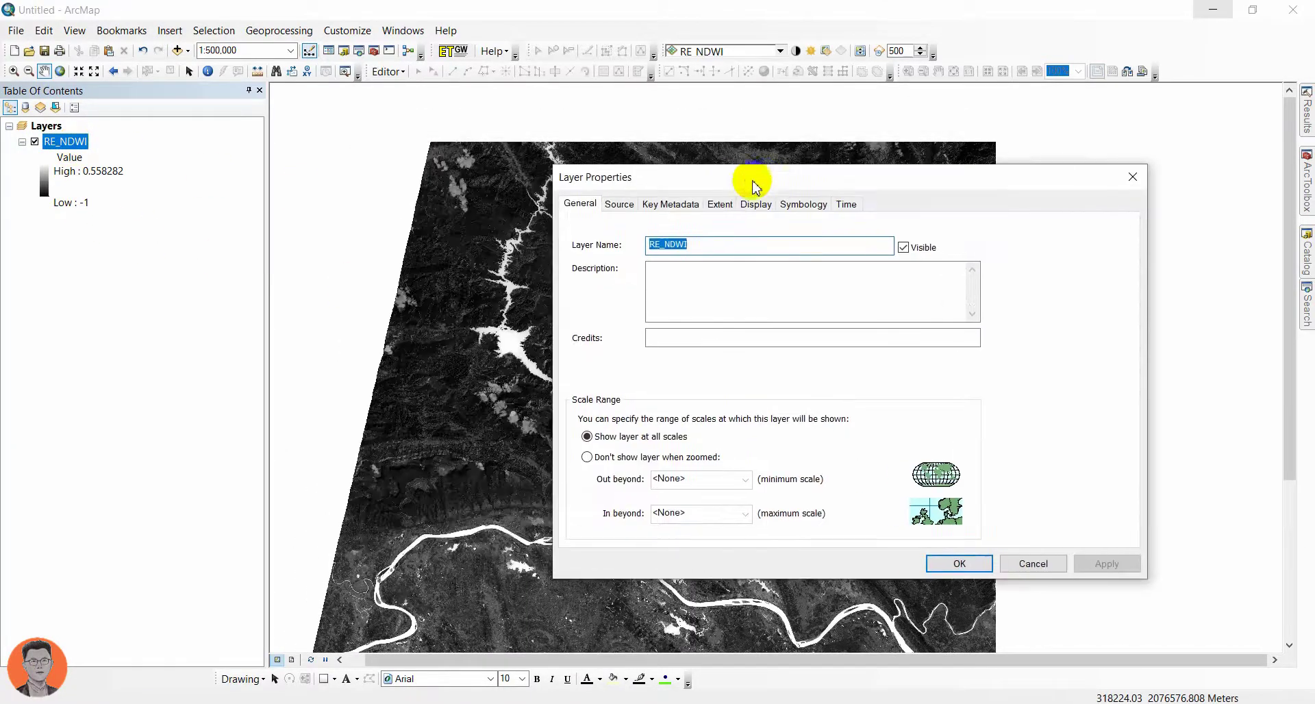
left_click(786, 207)
left_click(585, 254)
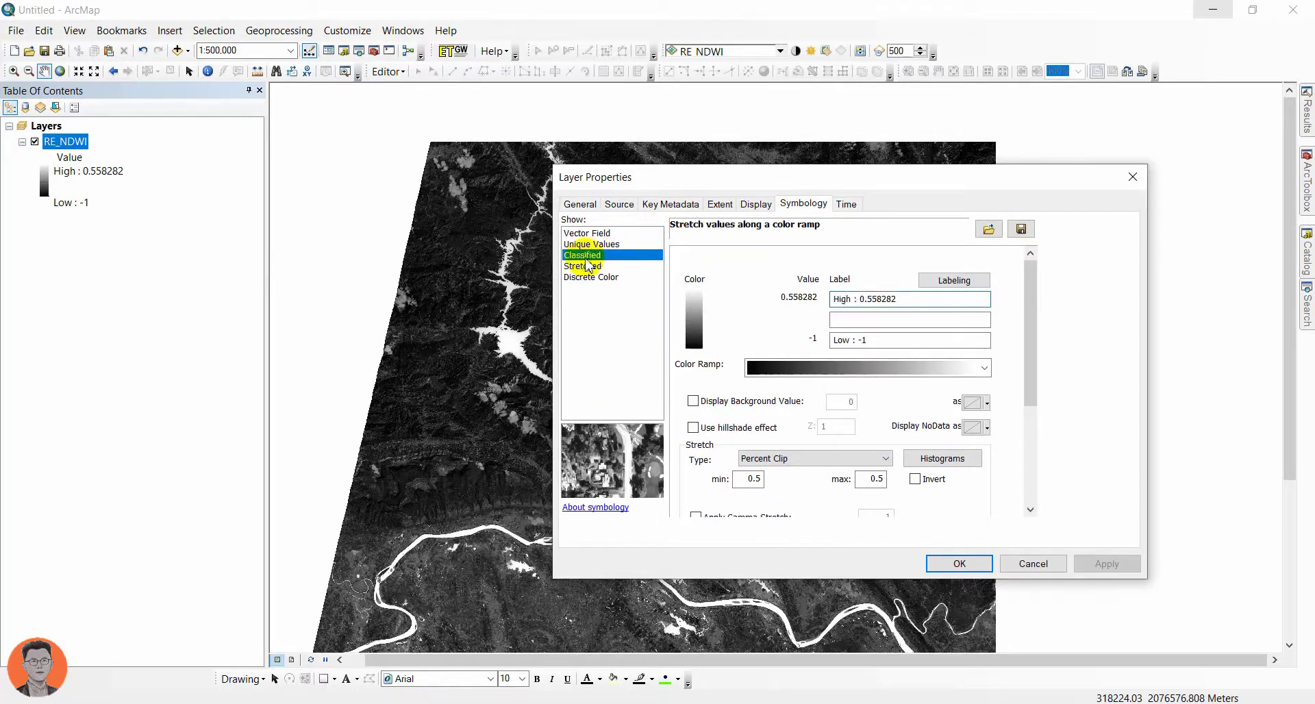
Step: Set the RE_NDWI classification to 3 classes and apply the symbology to the layer
left_click(1023, 340)
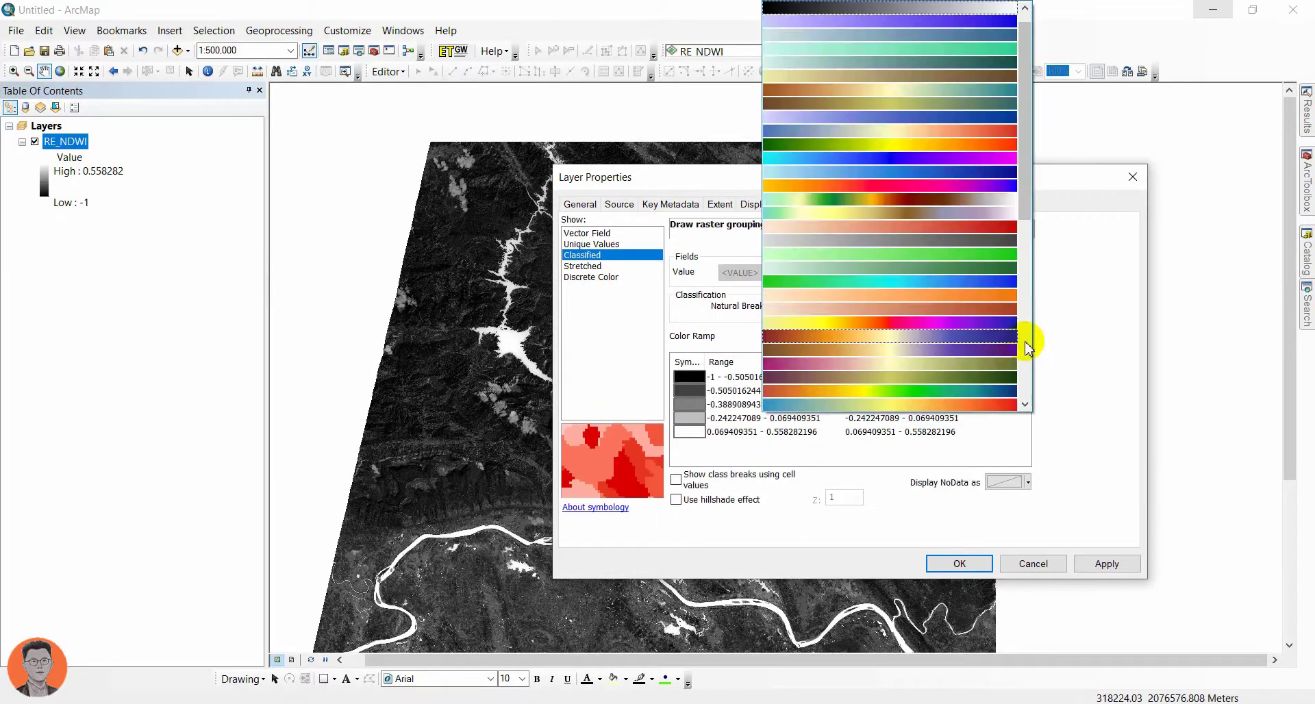
scroll(897, 179, "up", 1)
left_click(1072, 260)
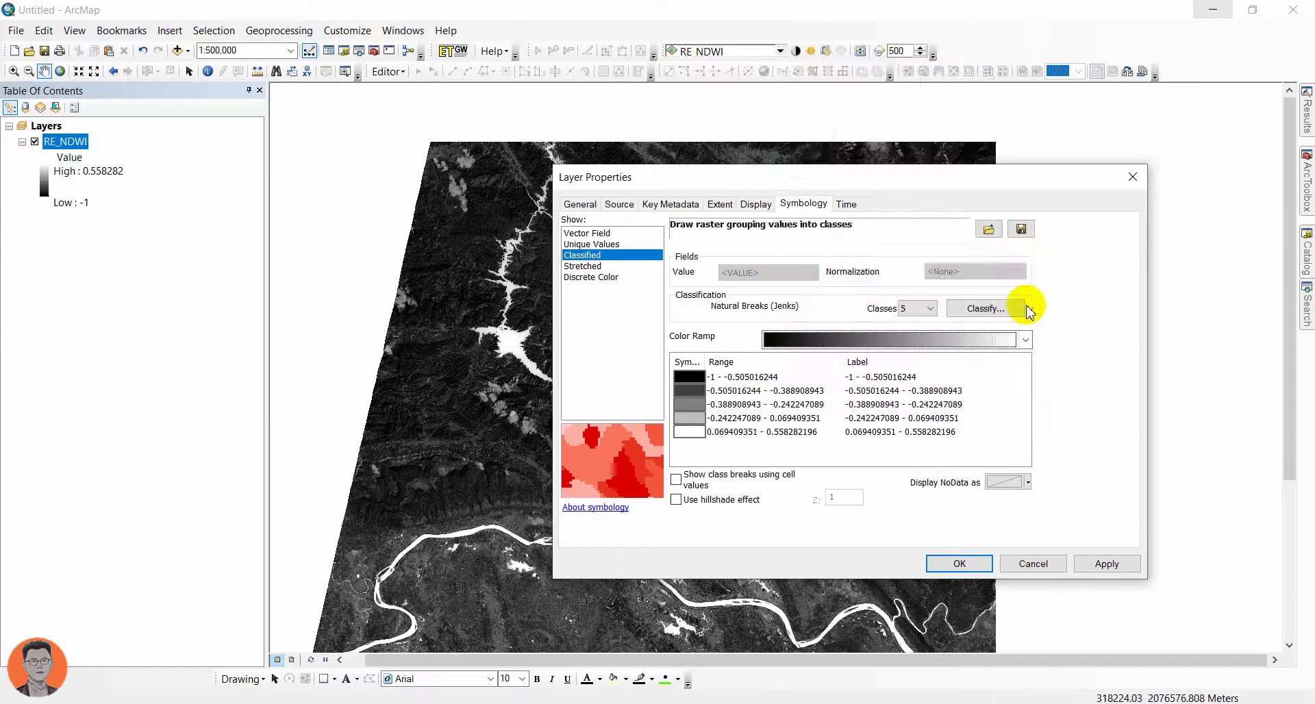
left_click(920, 311)
left_click(922, 325)
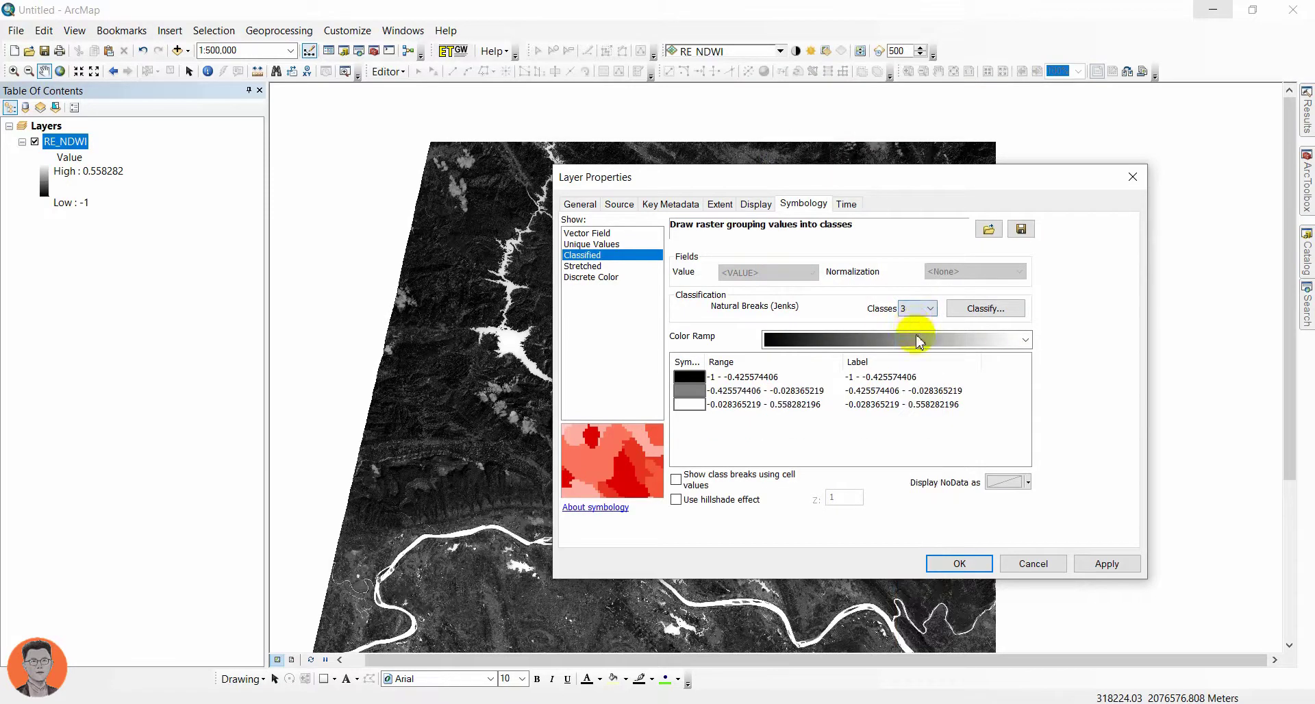
left_click(1100, 565)
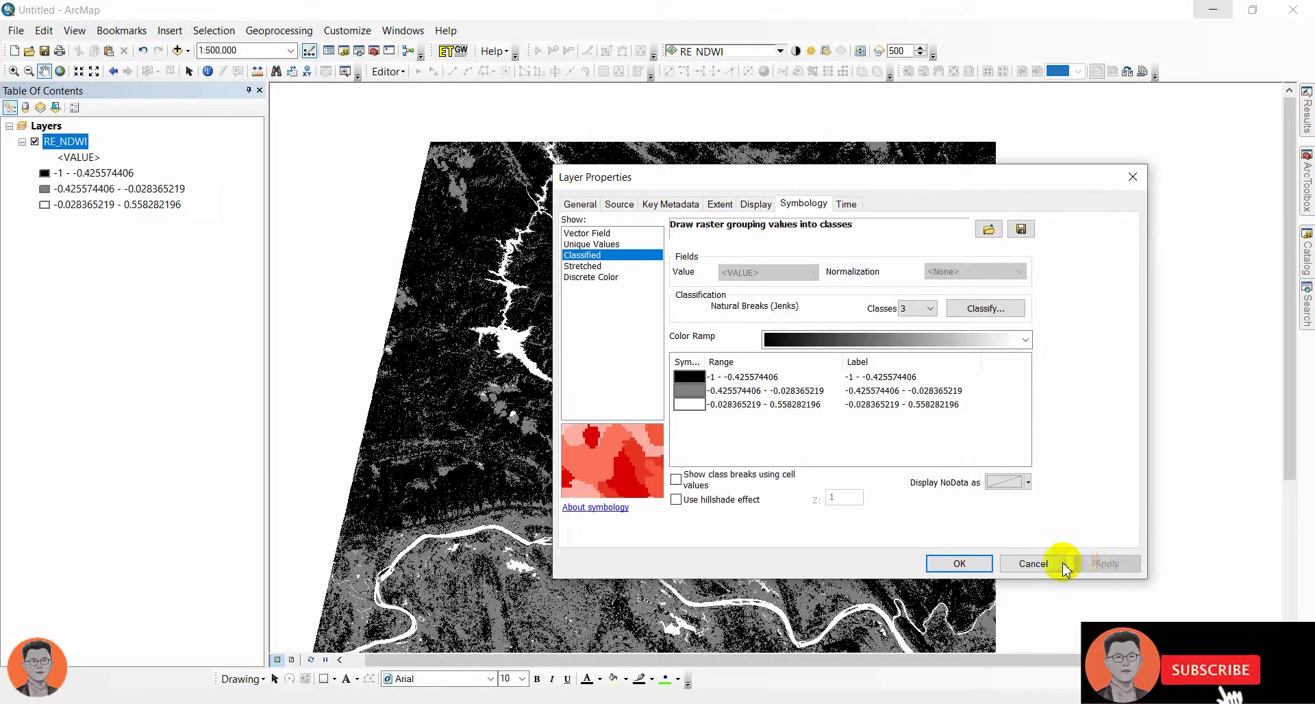
left_click(987, 564)
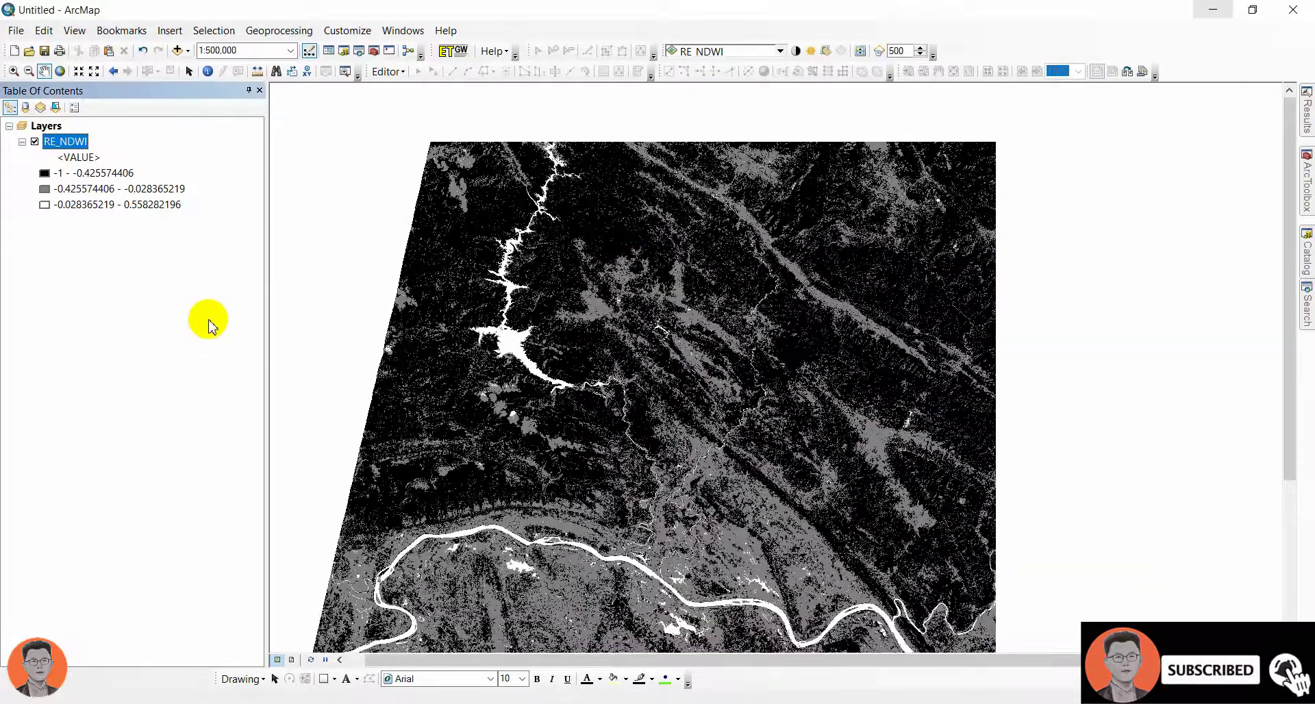
scroll(522, 347, "up", 5)
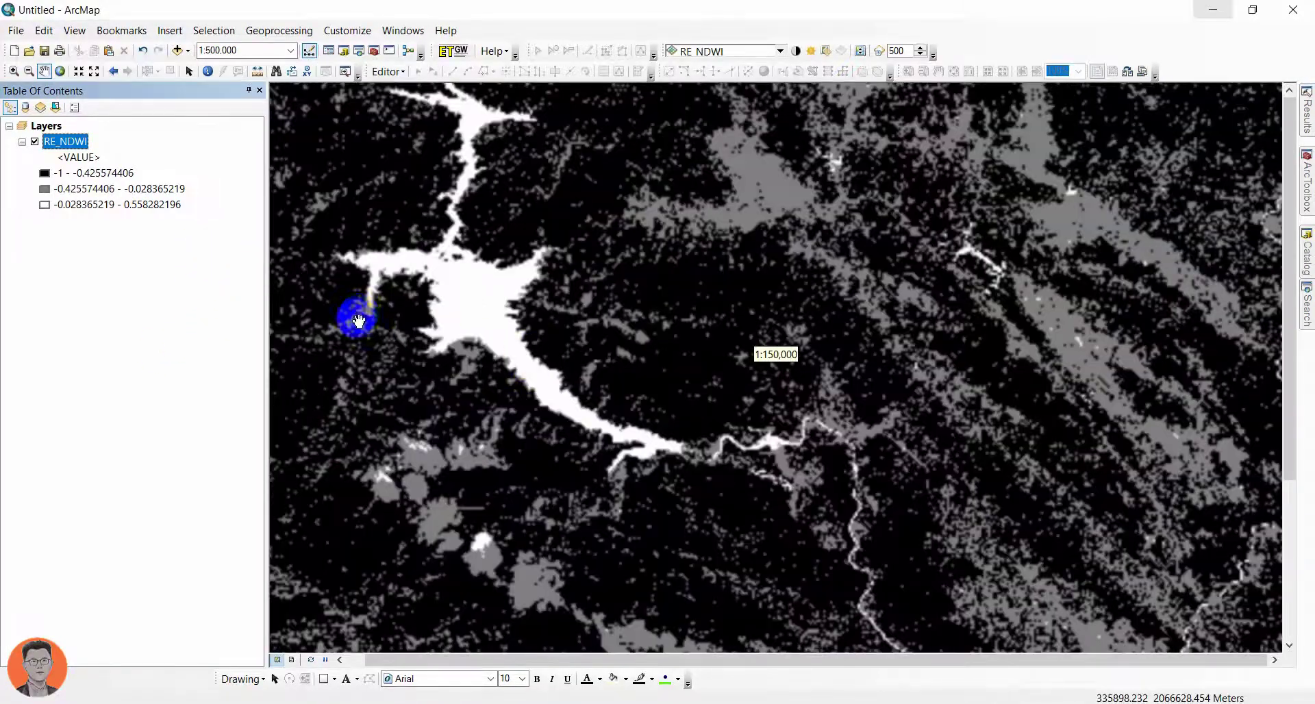
scroll(541, 339, "down", 4)
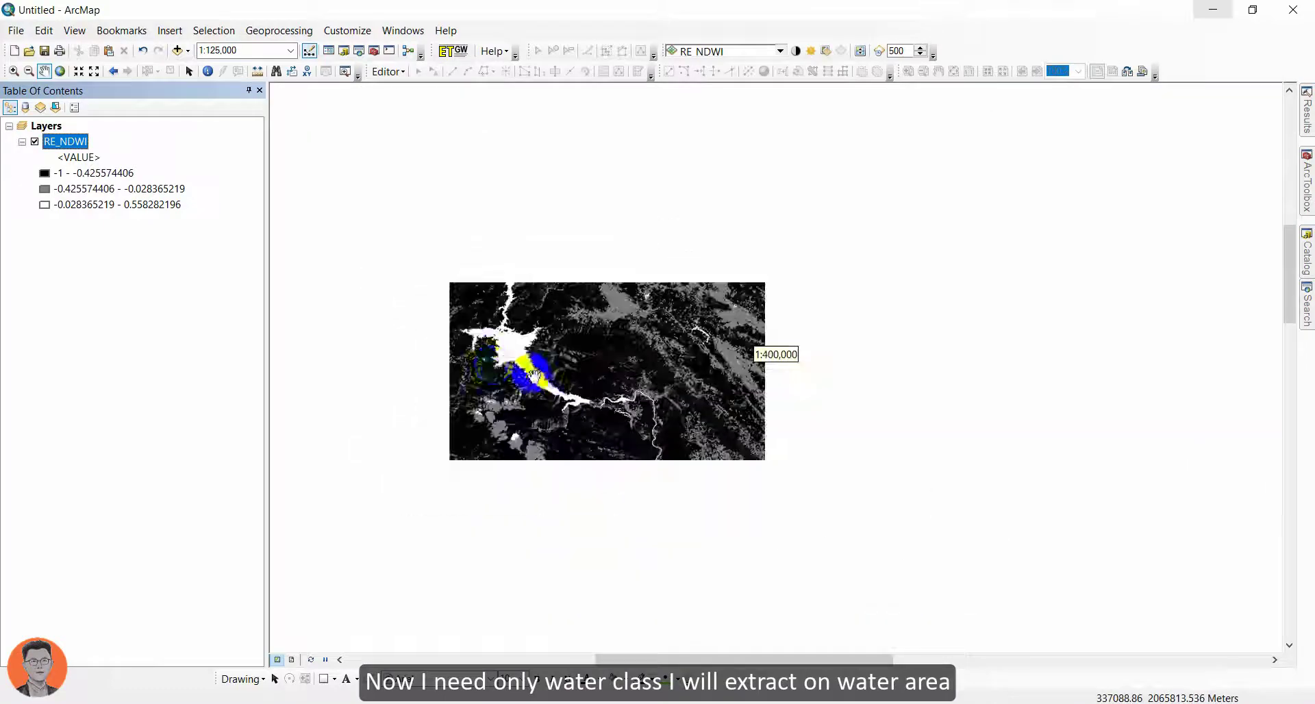
left_click(56, 163)
right_click(59, 144)
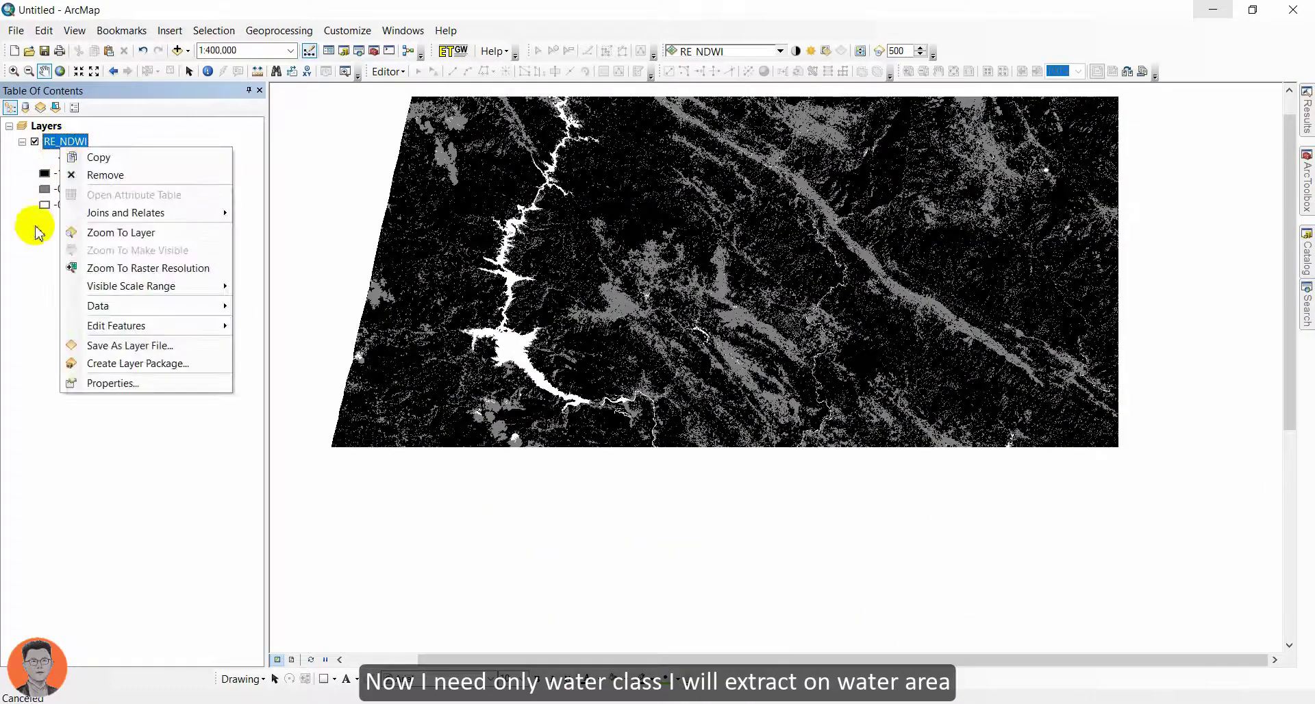
left_click(27, 294)
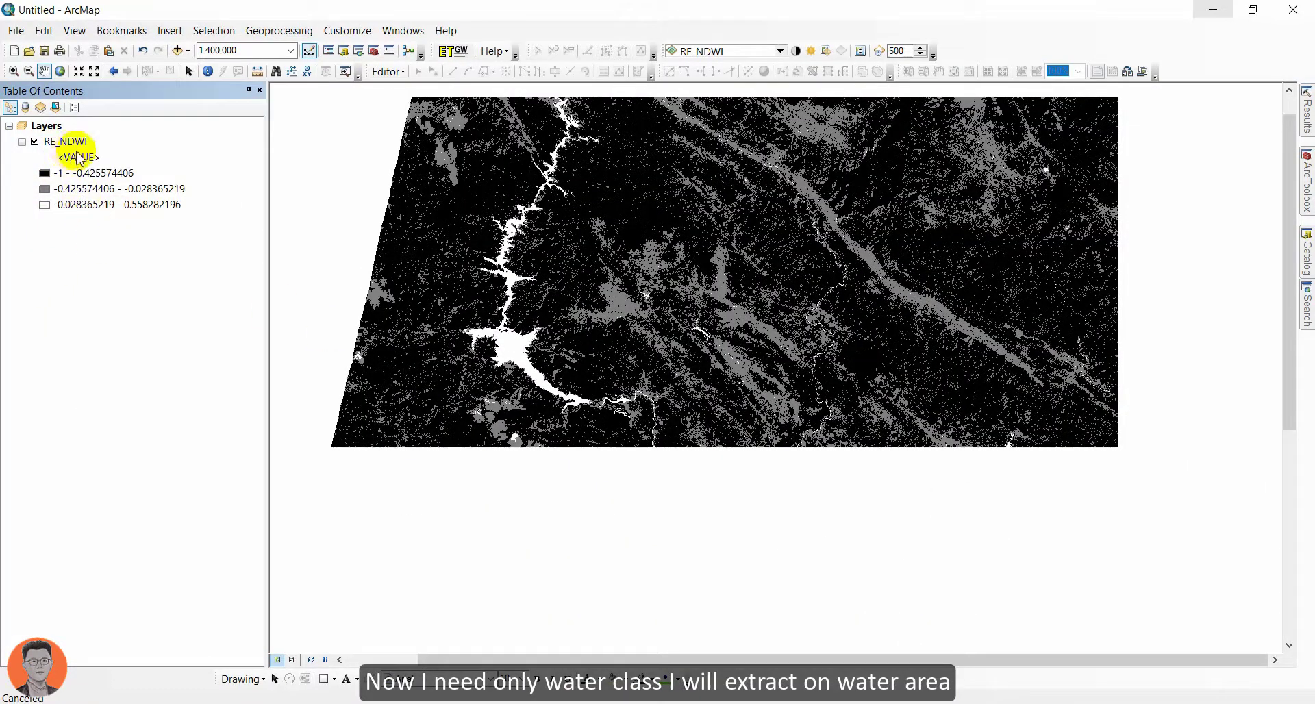
Step: Search the geoprocessing tools for "reclassify"
left_click(1305, 257)
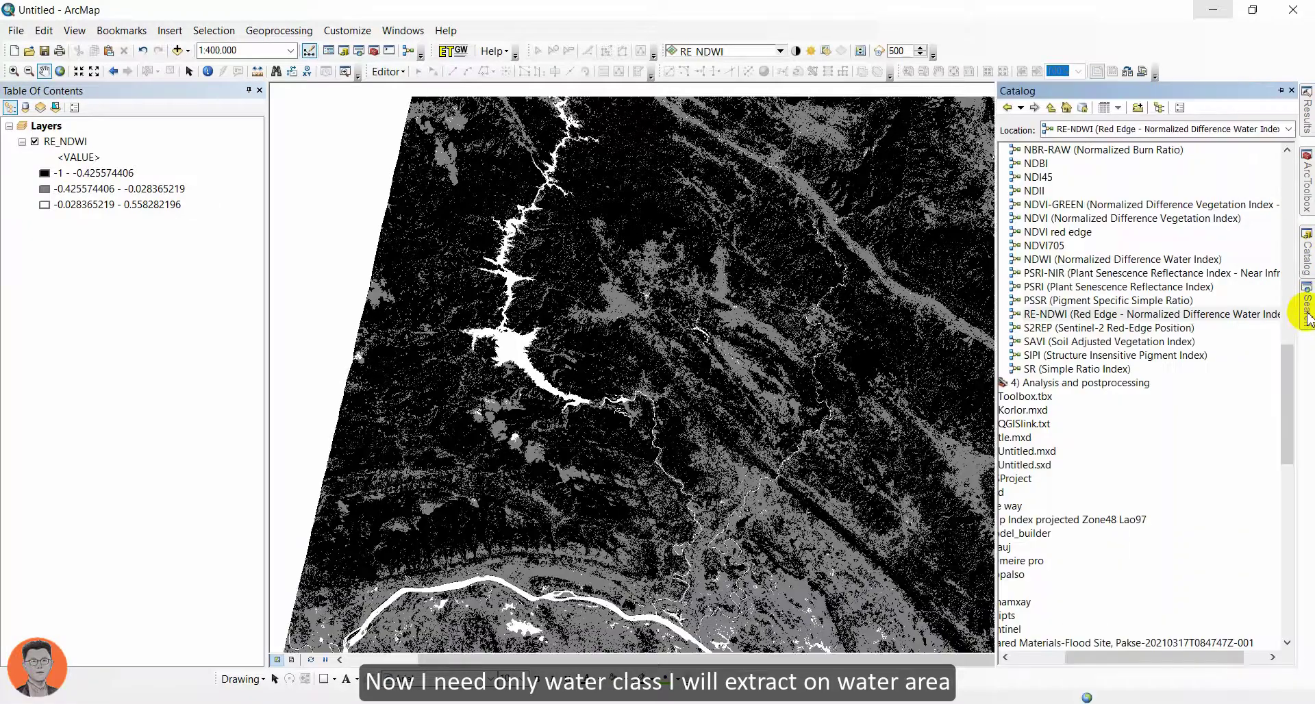
left_click(1306, 315)
left_click_drag(1072, 147, 931, 142)
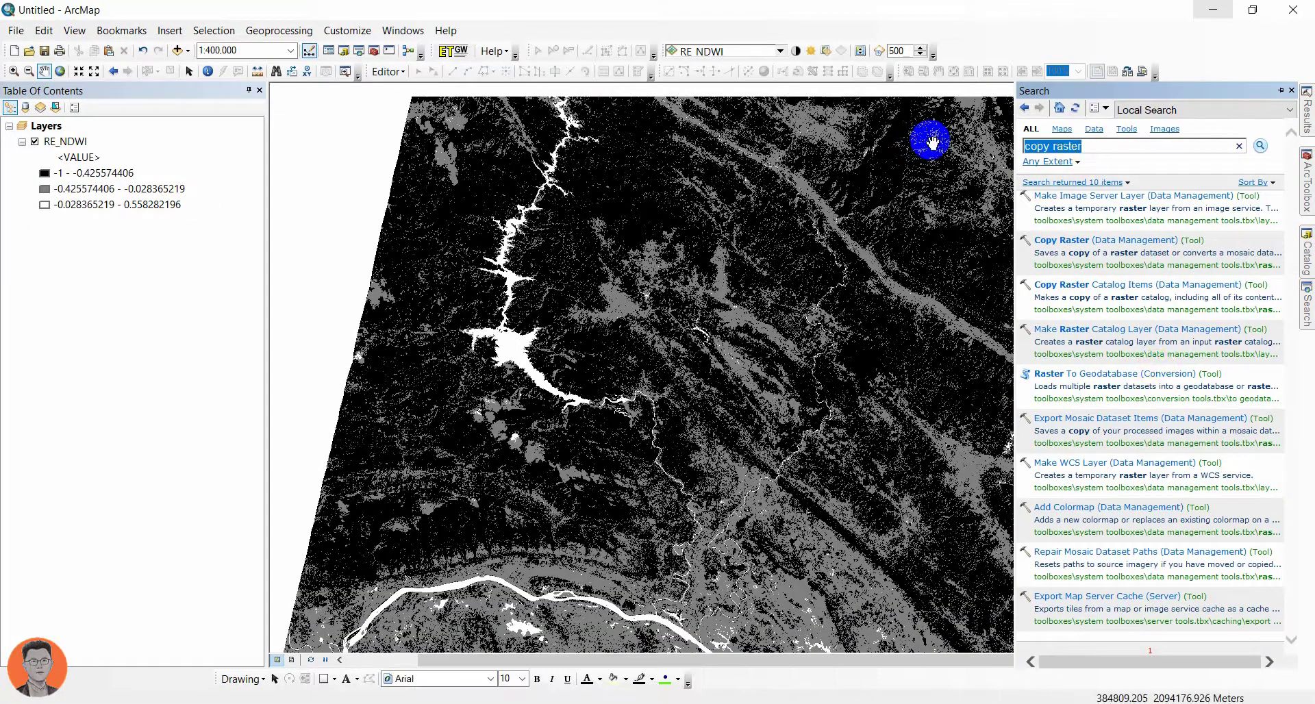
type("reclassify")
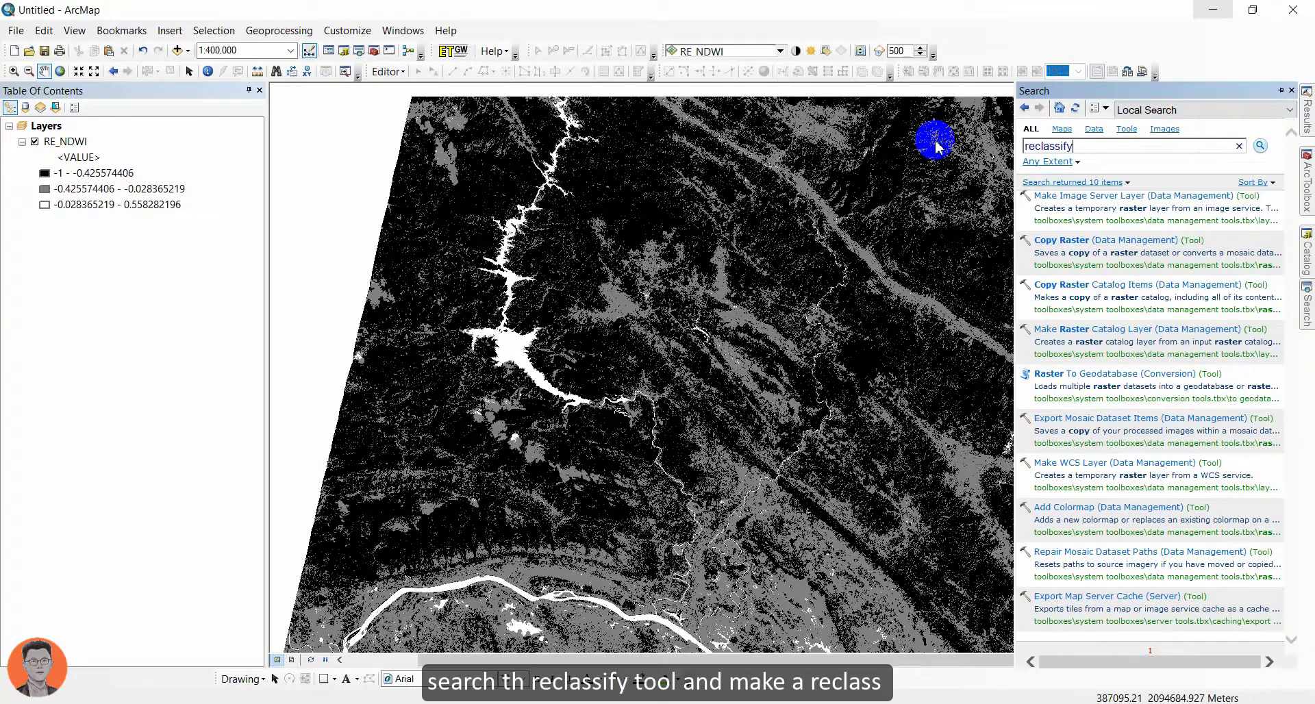
key("Return")
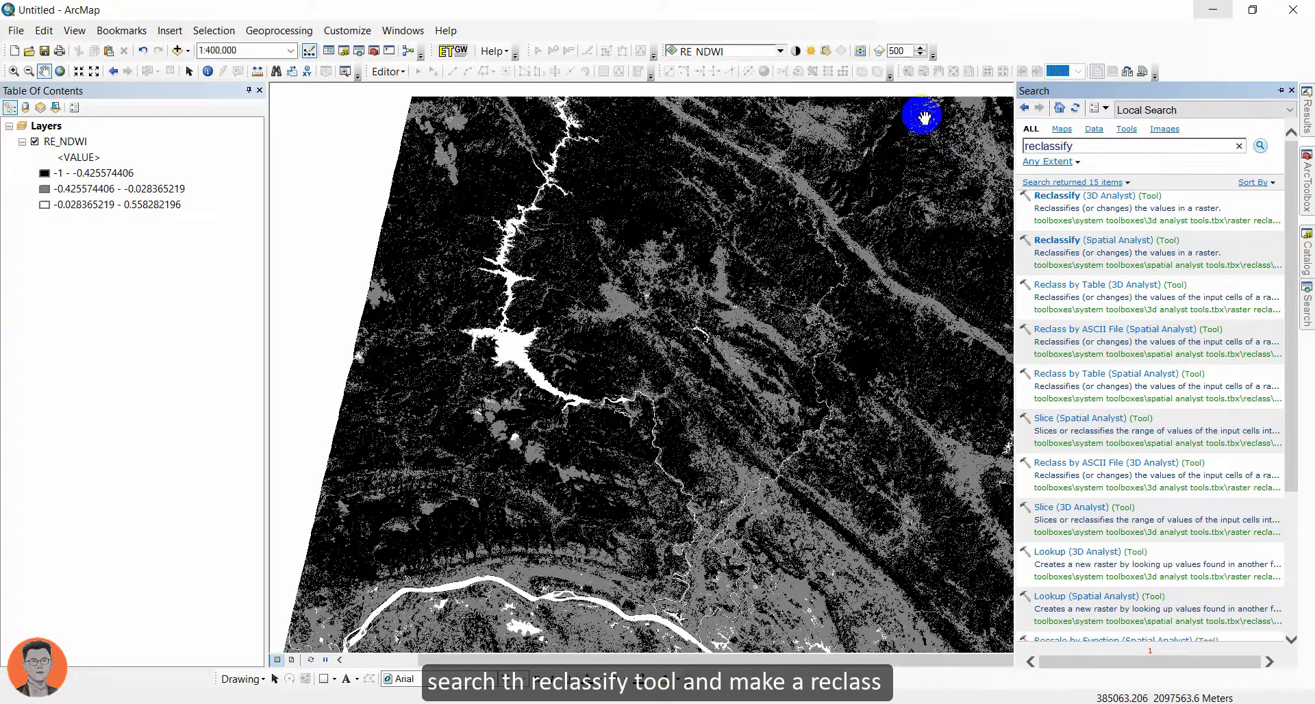
Step: Open the 3D Analyst Reclassify tool with RE_NDWI as input raster and set the three ranges' new values to 0, 0 and 1
left_click(1068, 196)
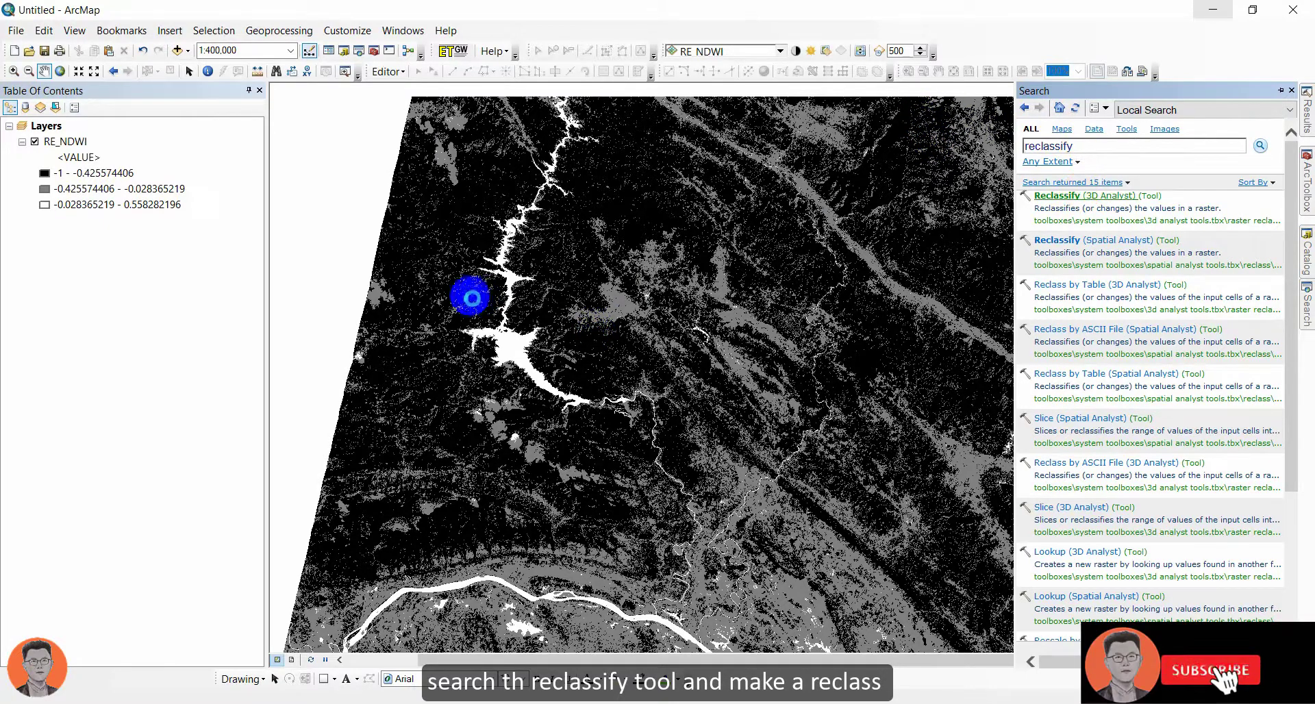
left_click_drag(75, 141, 499, 223)
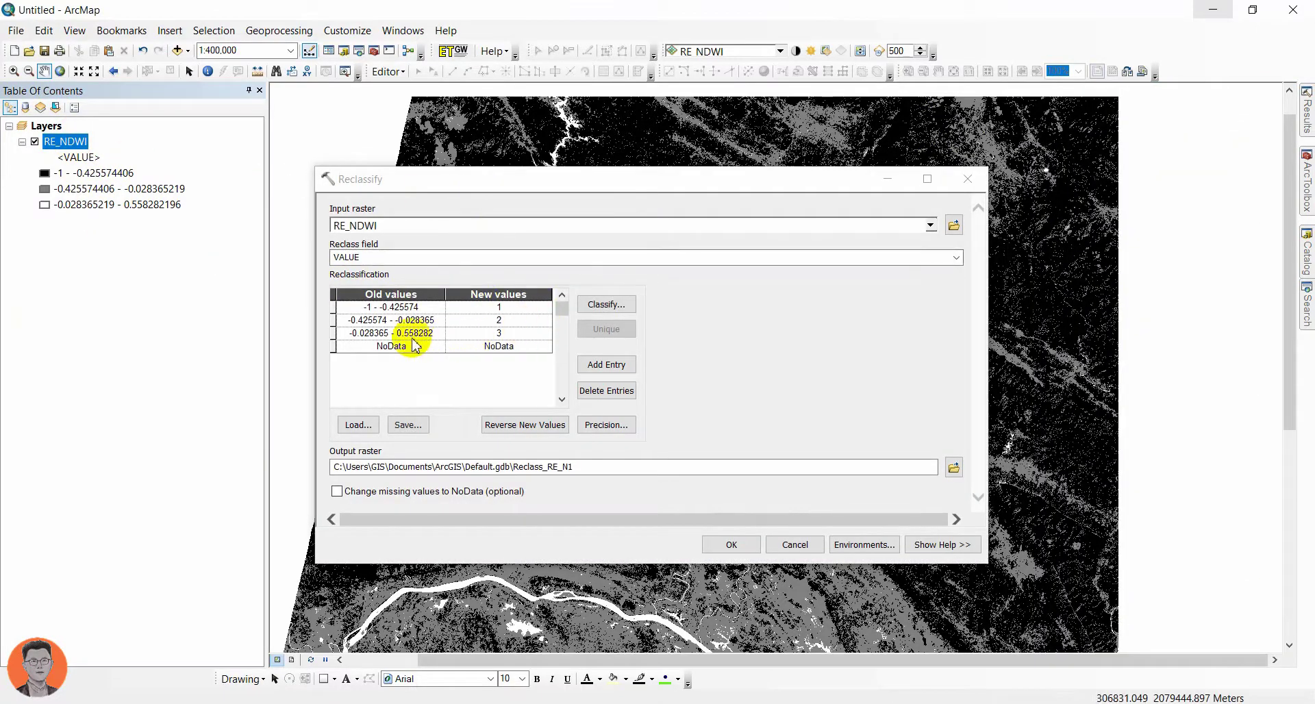
left_click(500, 320)
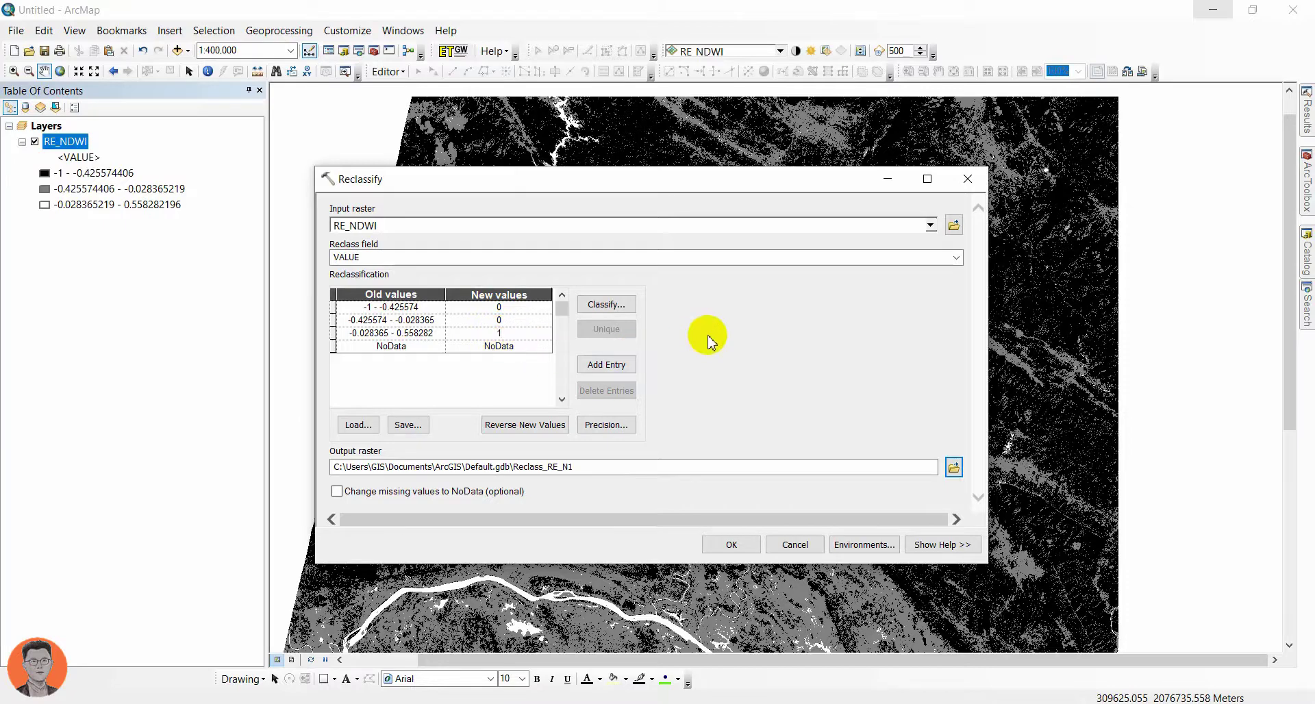
Step: Set the Reclassify output raster to RE_NDWI_reclass in Default.gdb
left_click(955, 466)
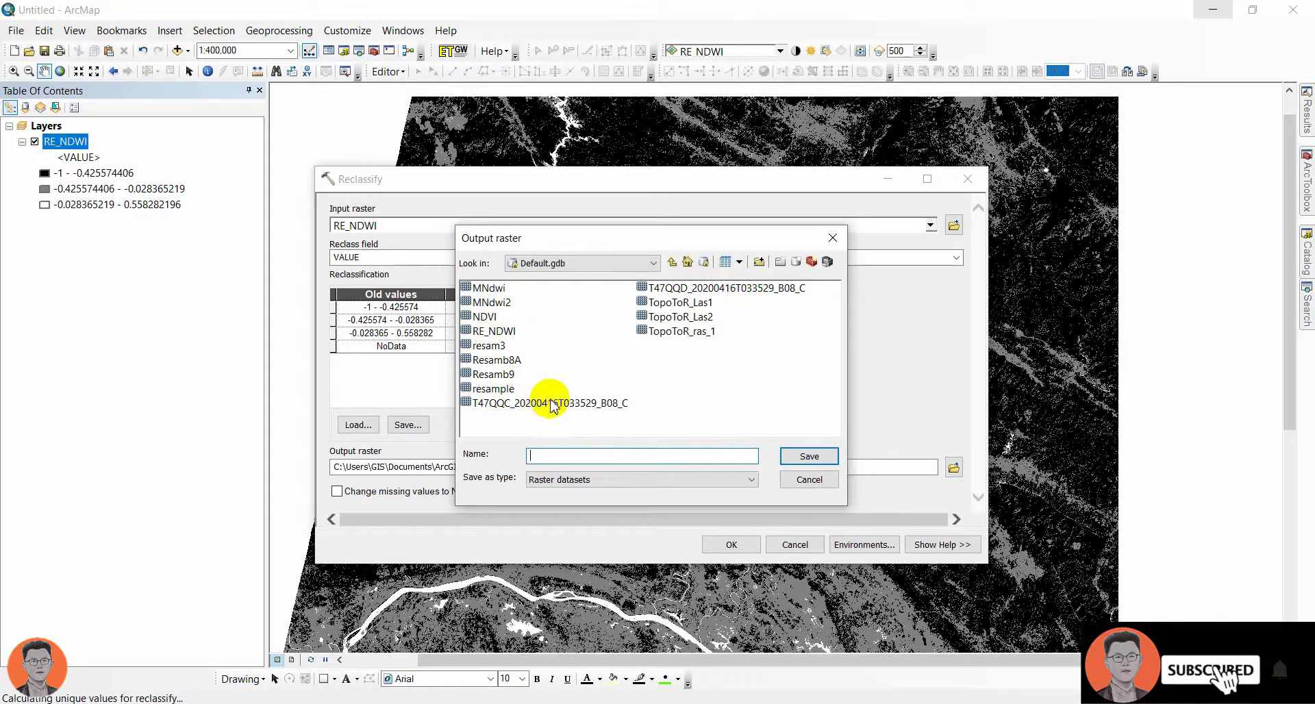
left_click(493, 331)
left_click(598, 453)
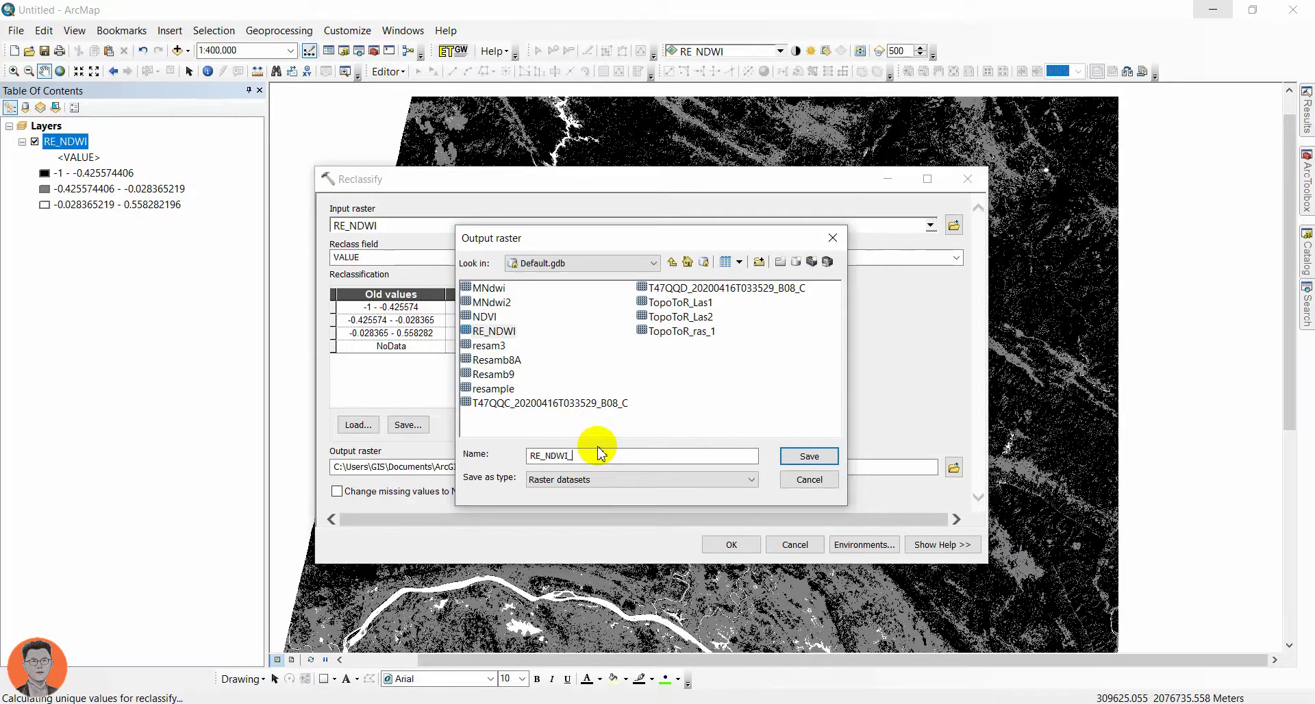
type("_reclass")
key("Return")
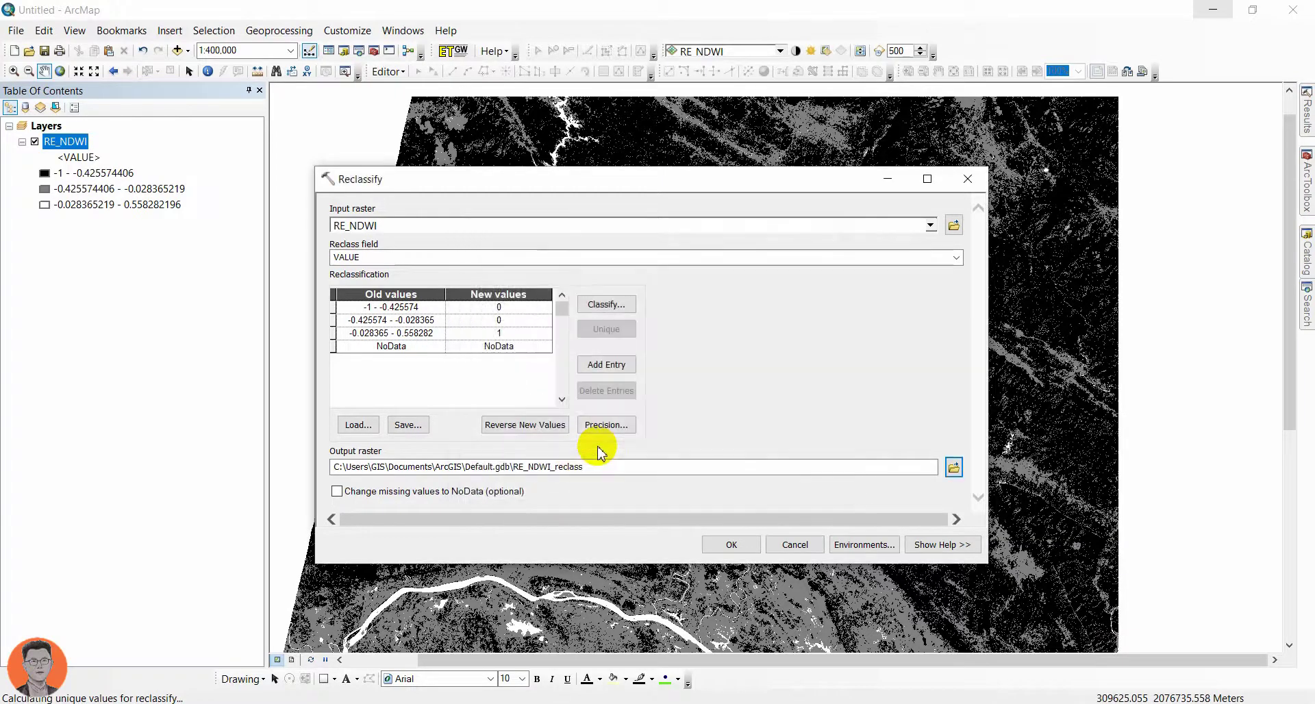
Step: Run the reclassification and inspect the resulting classes along the river and around the reservoir
left_click(732, 544)
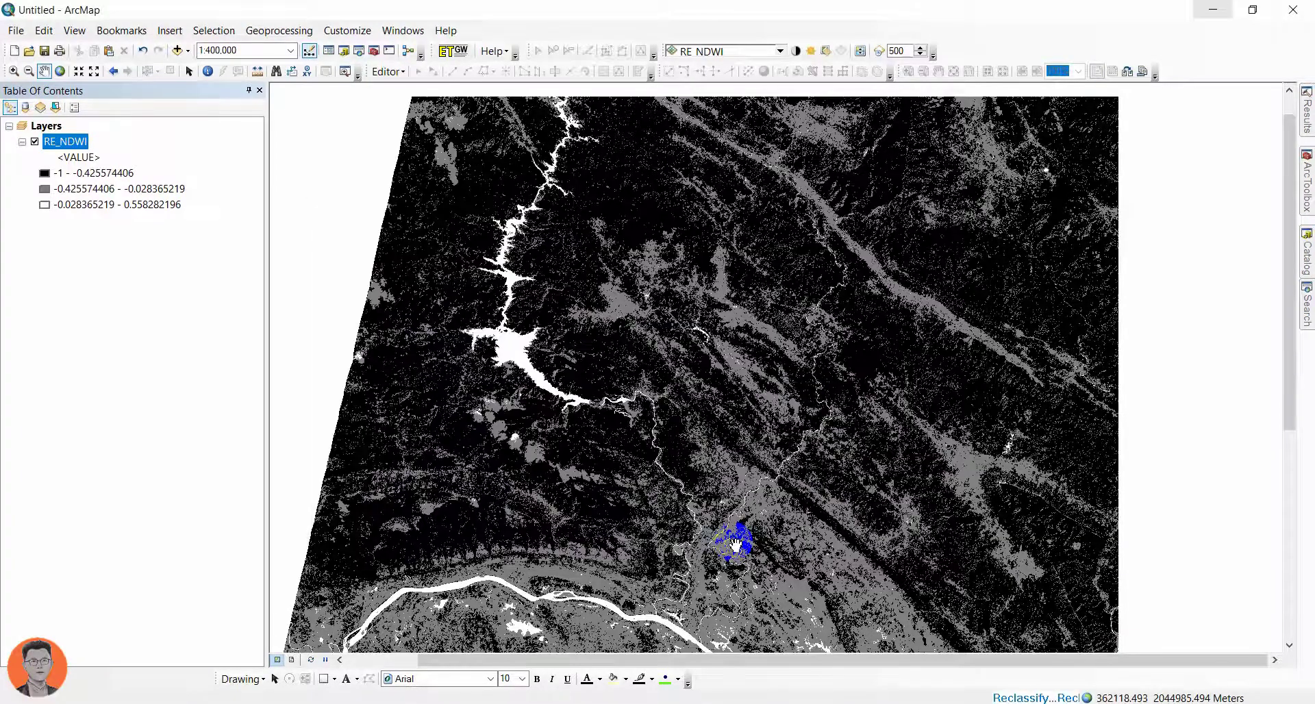
left_click(587, 526)
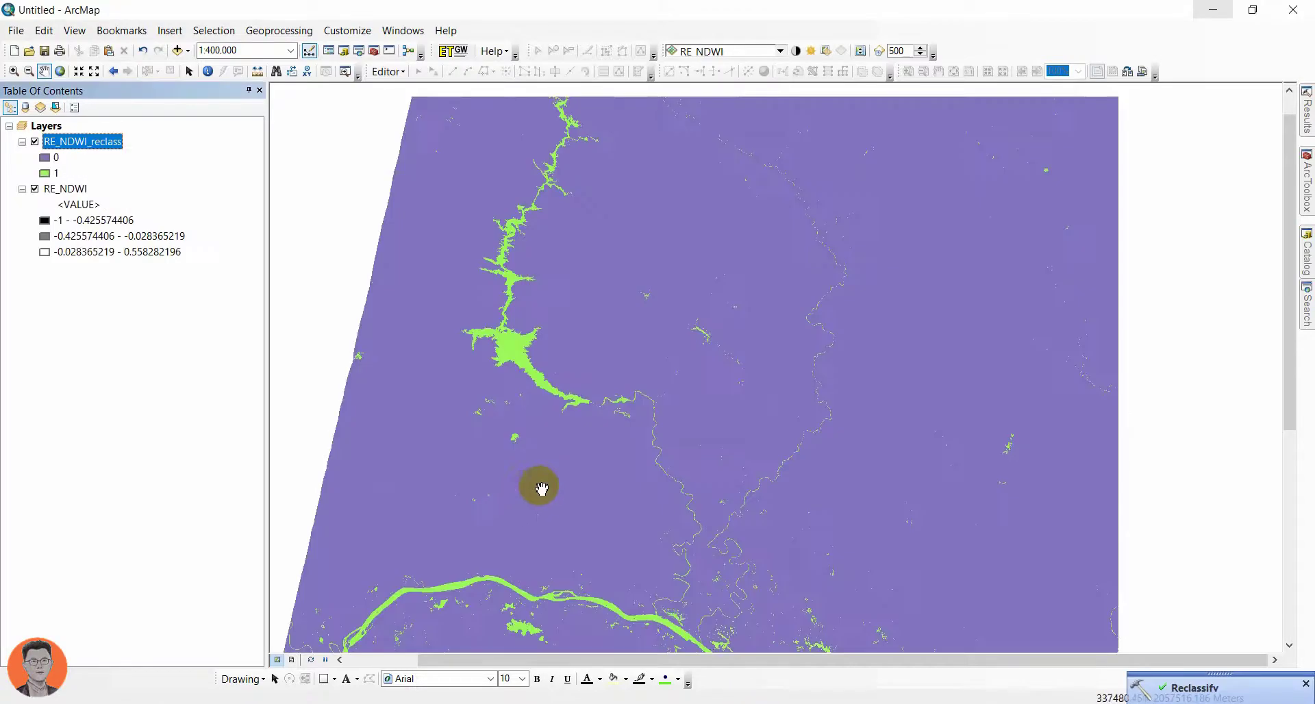
left_click_drag(550, 459, 495, 538)
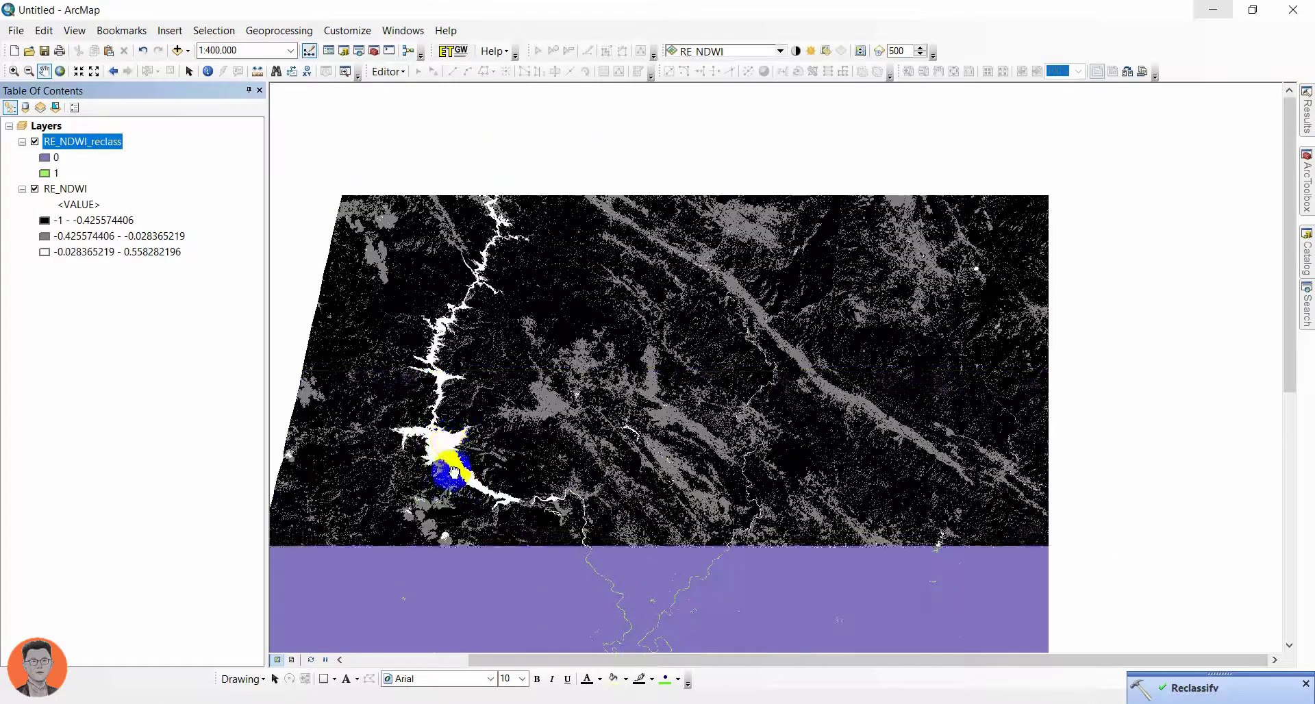
scroll(441, 432, "down", 3)
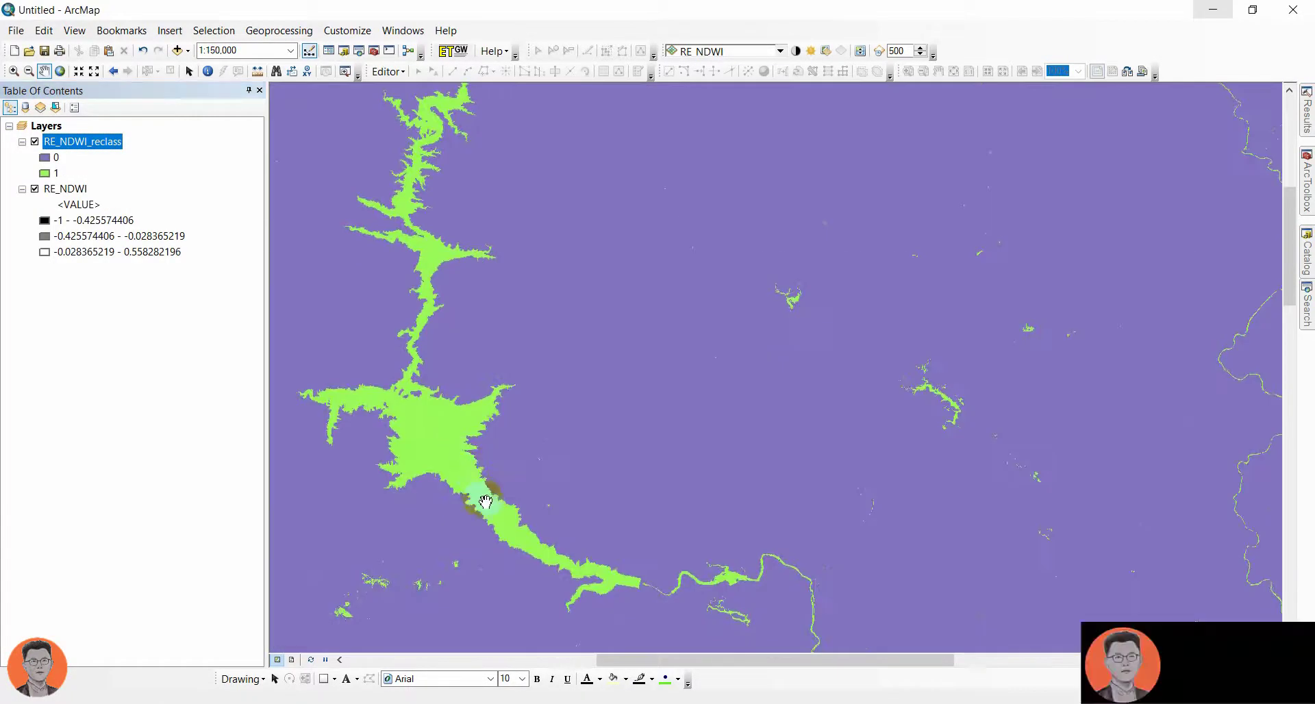
left_click_drag(484, 500, 648, 459)
scroll(598, 355, "down", 2)
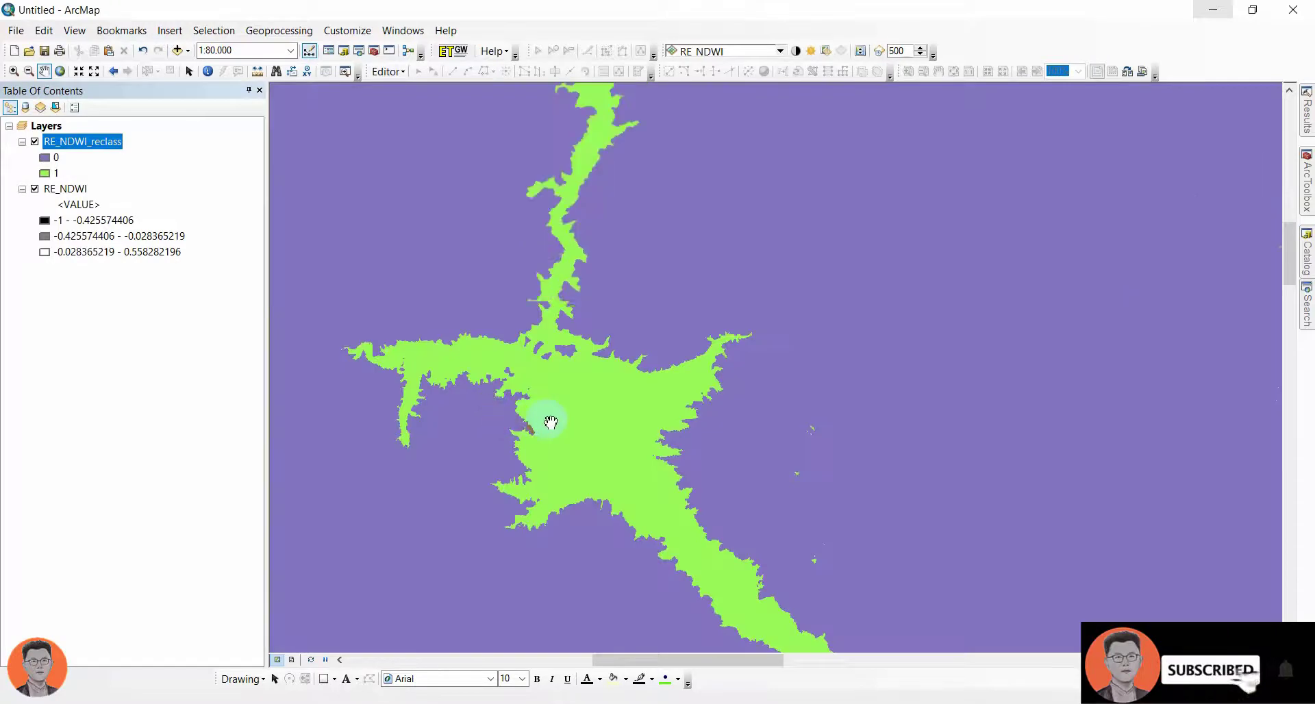
scroll(549, 428, "up", 3)
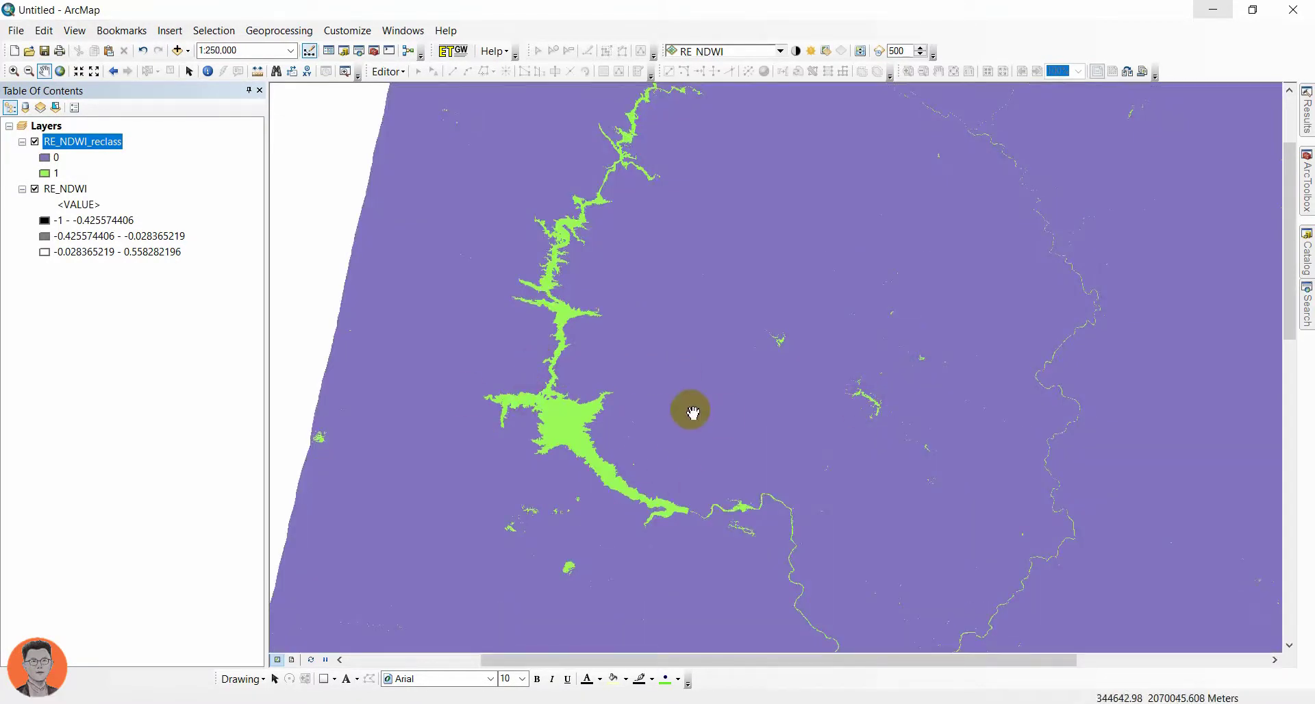
scroll(672, 521, "up", 2)
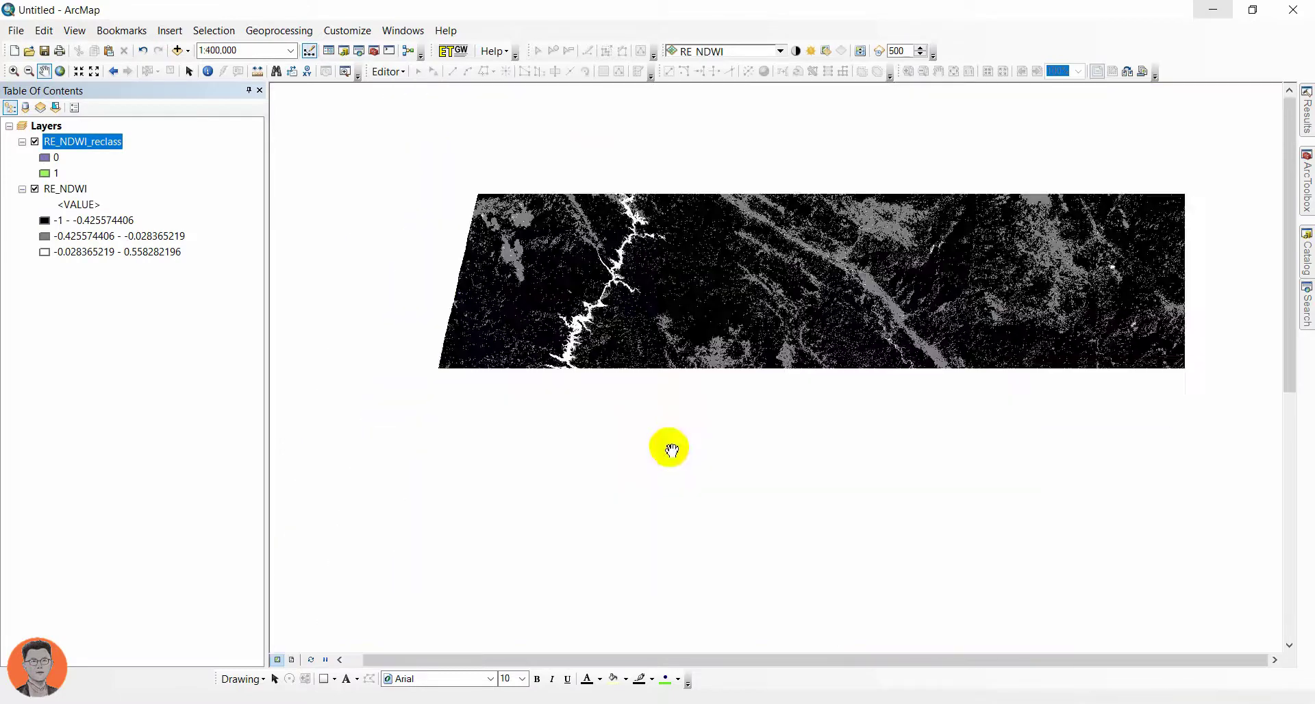
left_click_drag(657, 435, 531, 411)
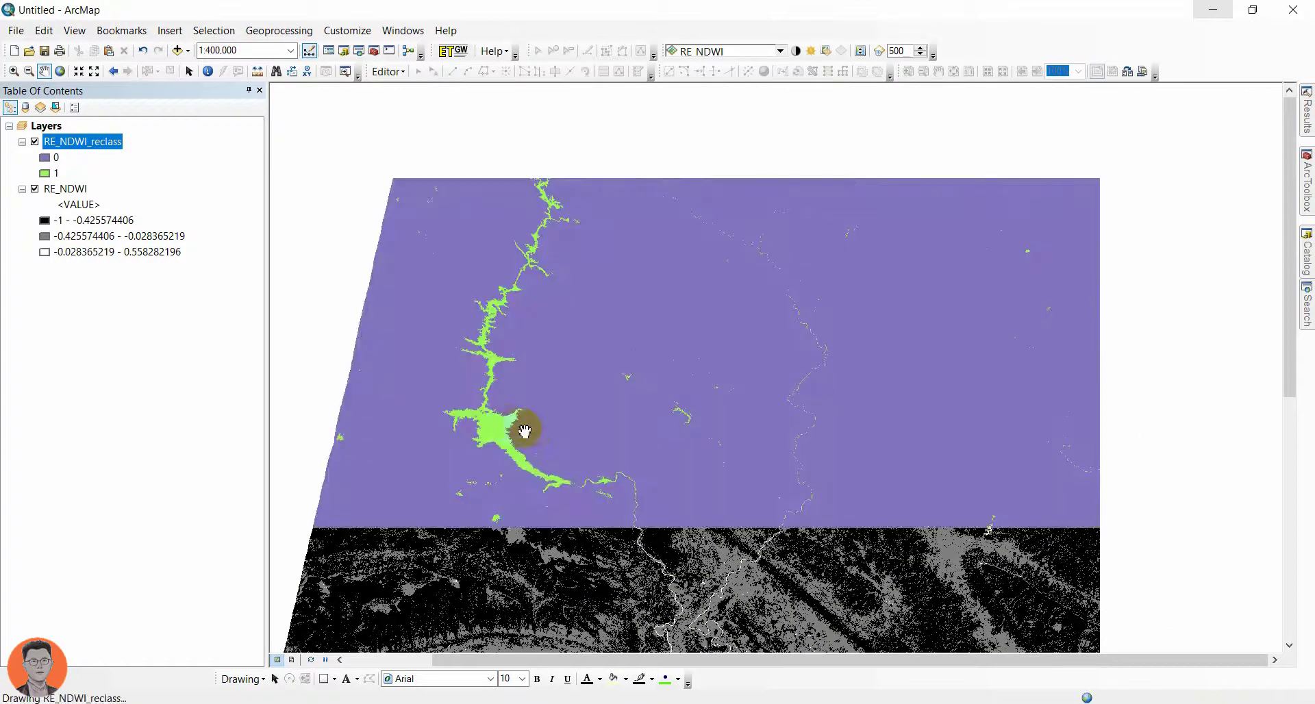
Step: Open the attribute table of RE_NDWI_reclass and select the row with value 1
right_click(81, 142)
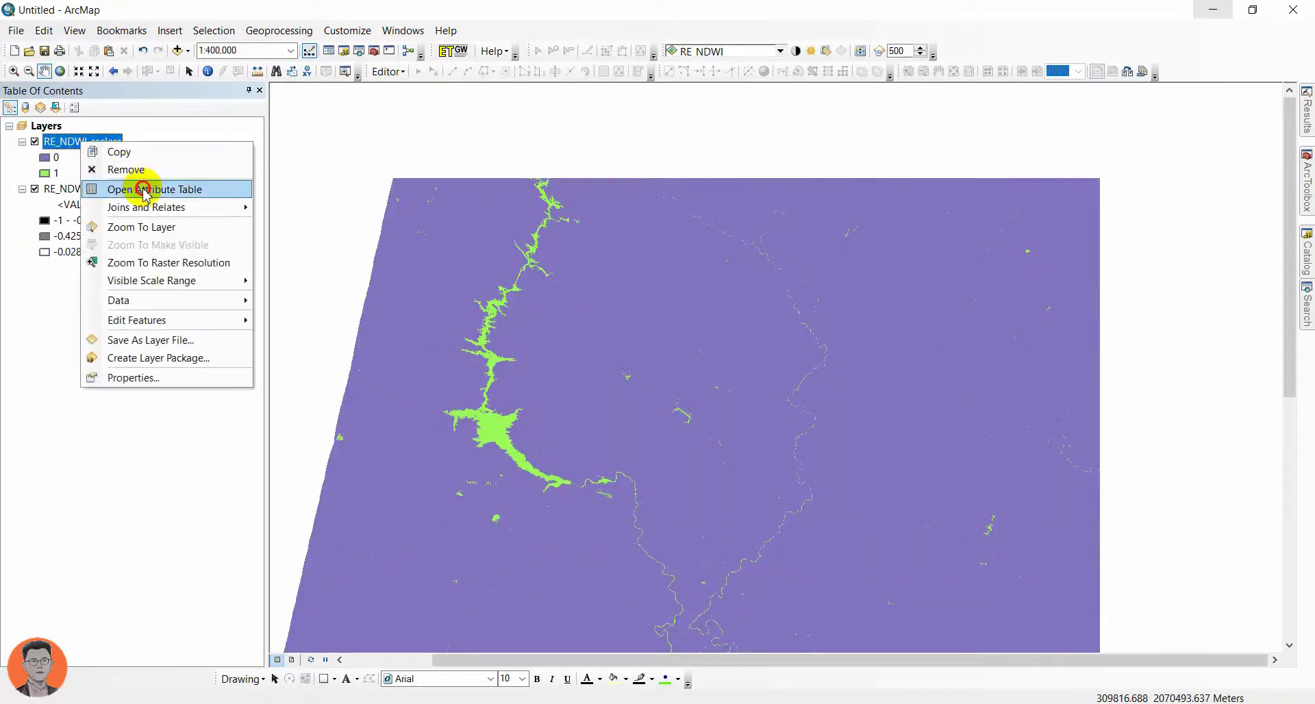
left_click(141, 189)
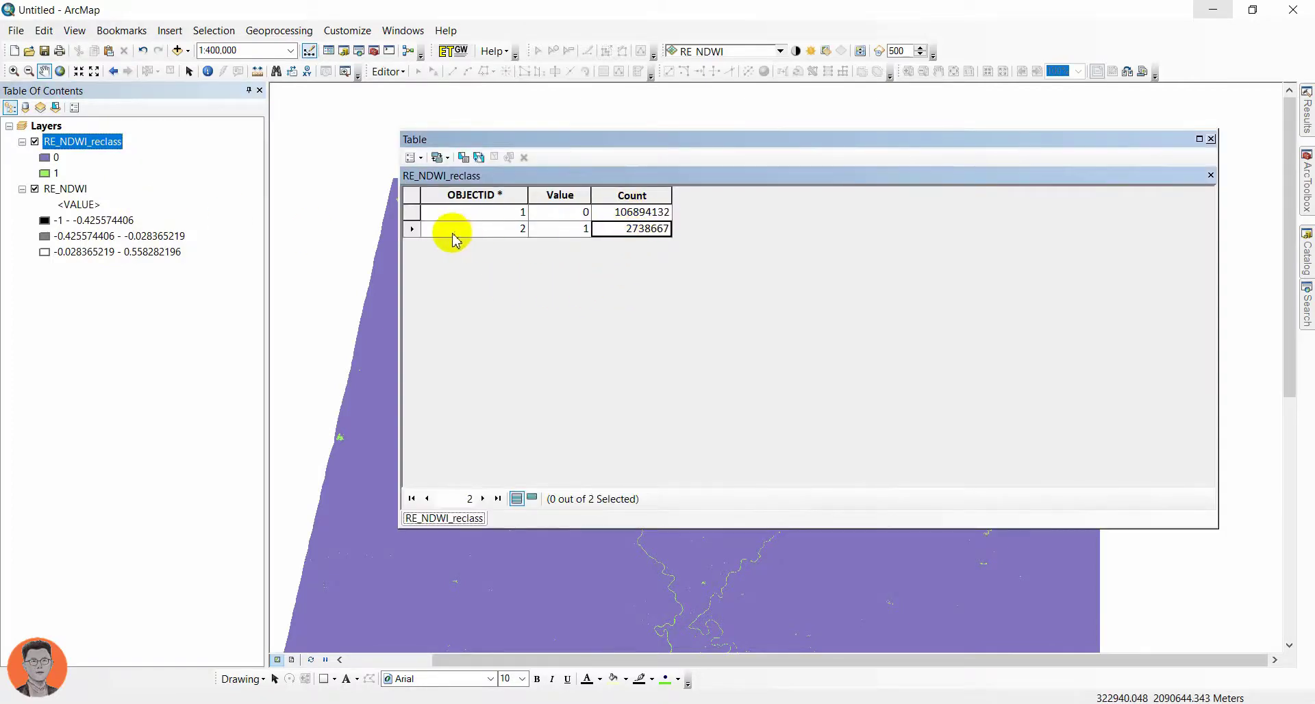
left_click(411, 229)
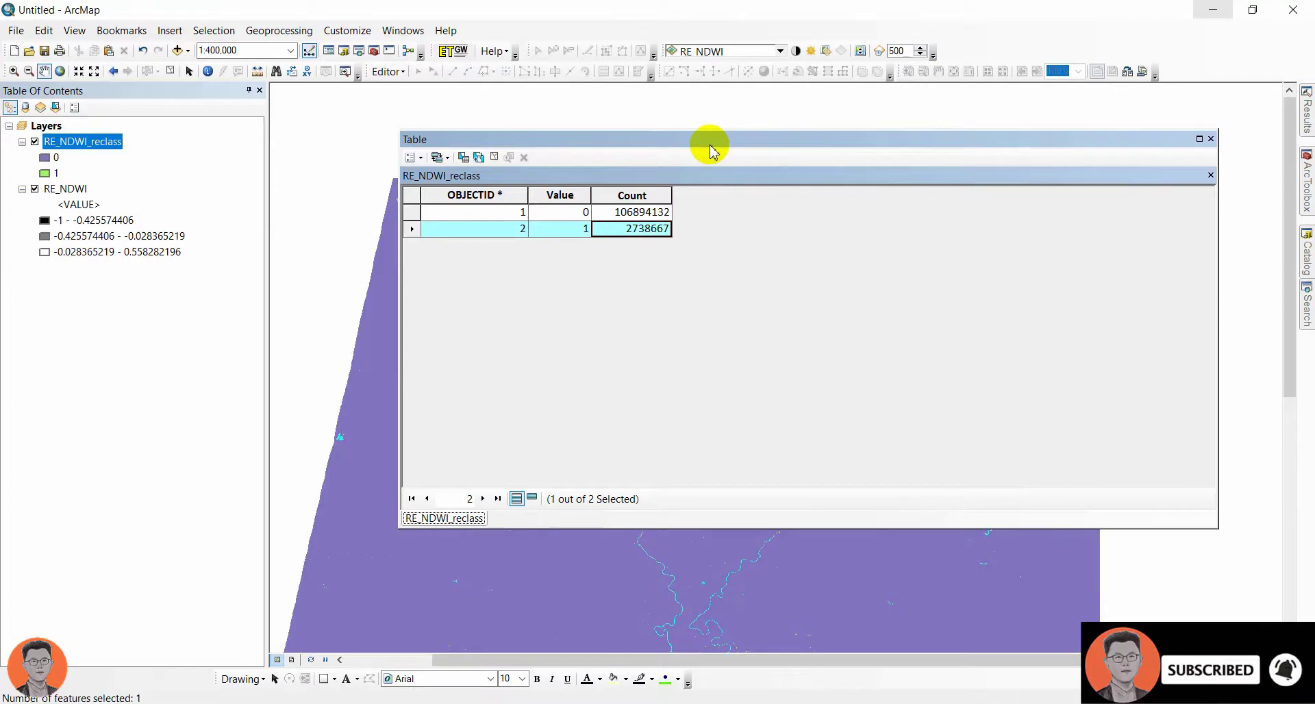
left_click_drag(710, 146, 921, 180)
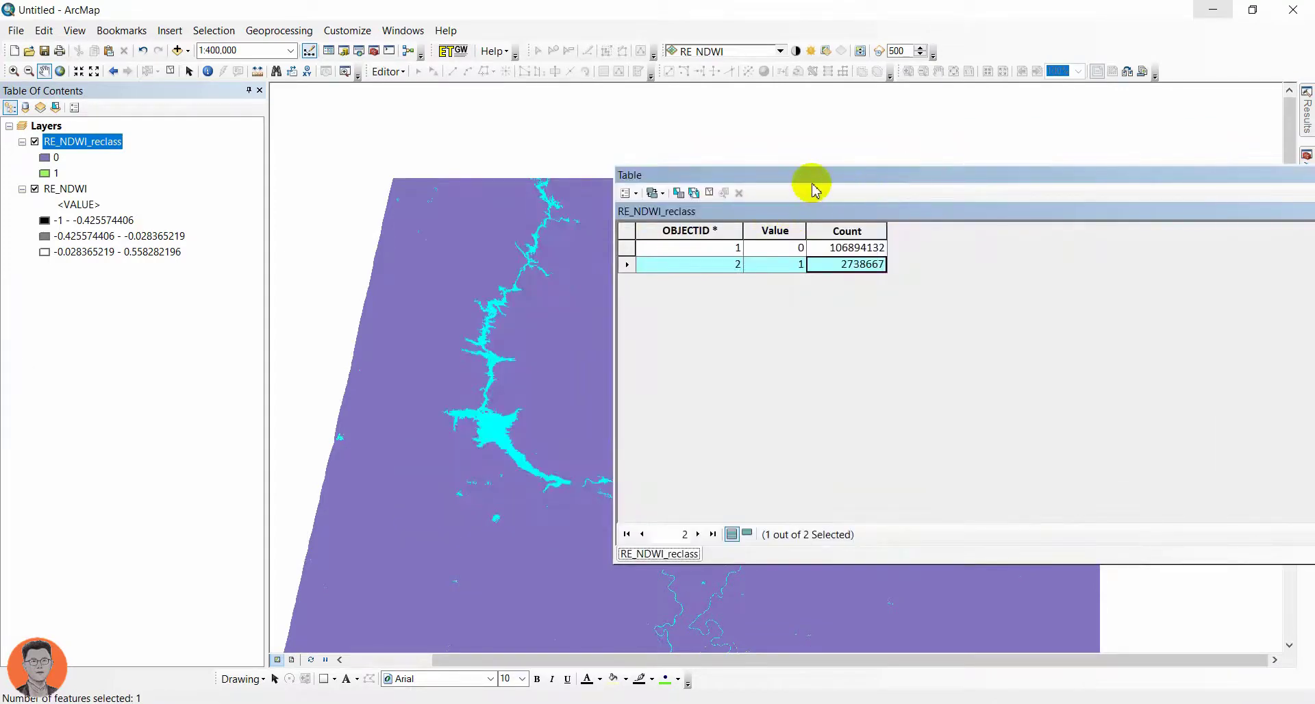
left_click_drag(812, 185, 616, 206)
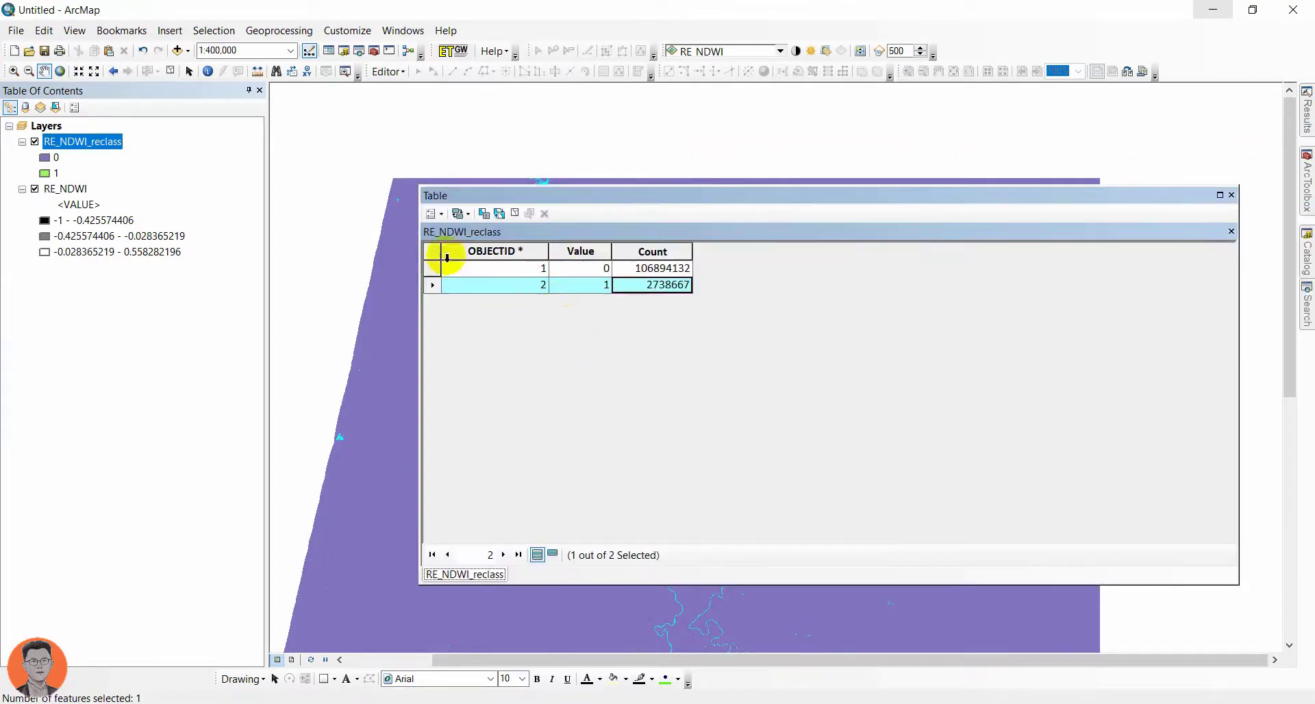
Step: Add a Float field named Area_KM2 to the RE_NDWI_reclass attribute table
left_click(437, 215)
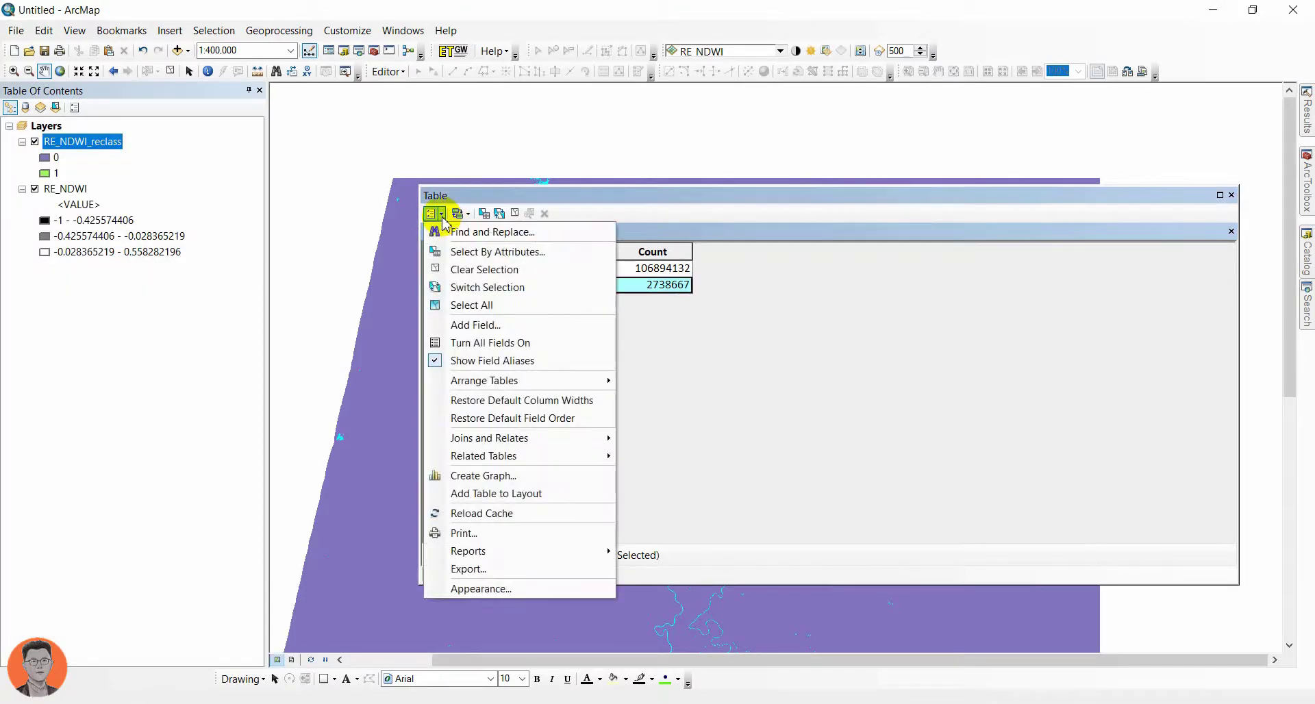
left_click(466, 324)
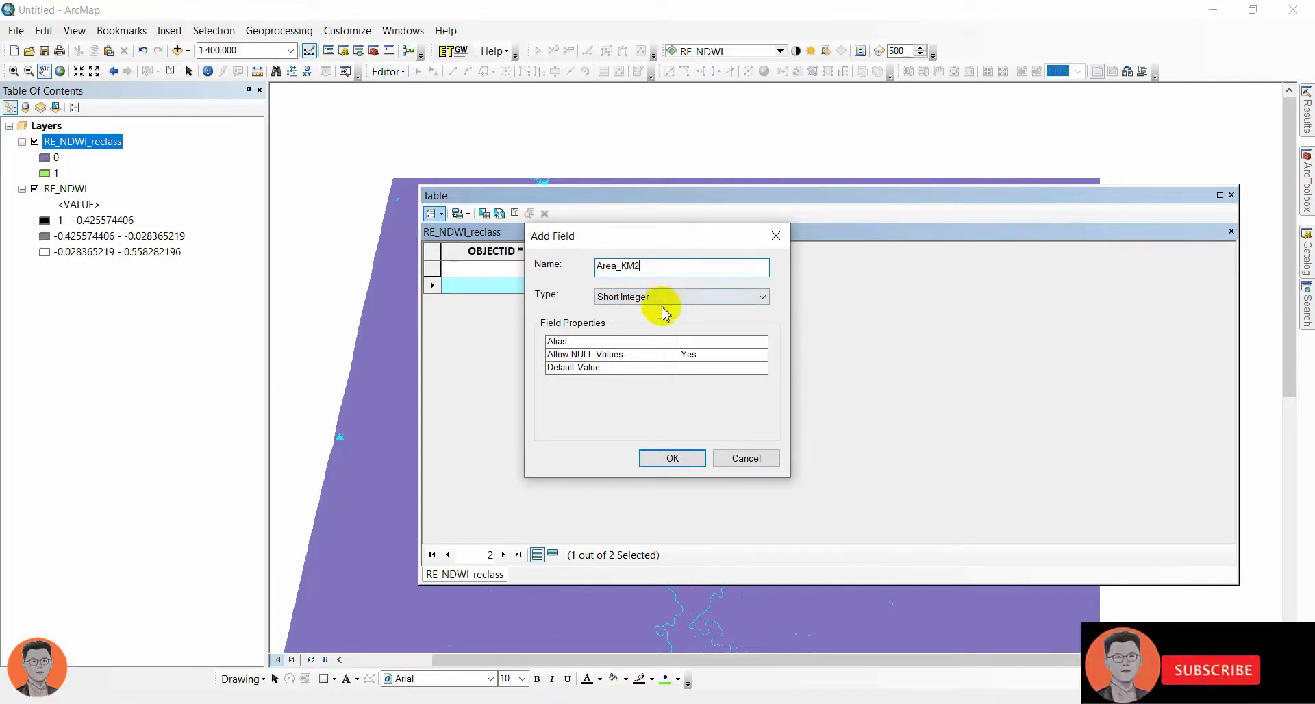
left_click(662, 297)
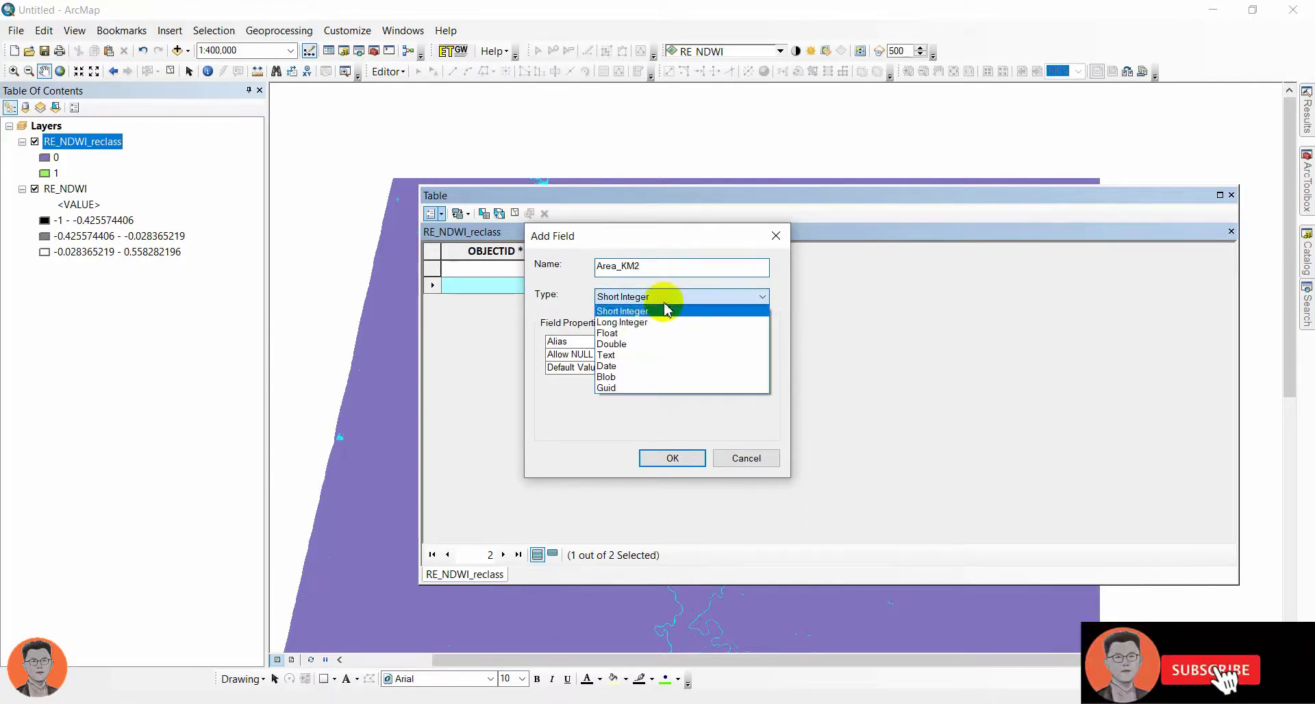
left_click(620, 333)
left_click(665, 459)
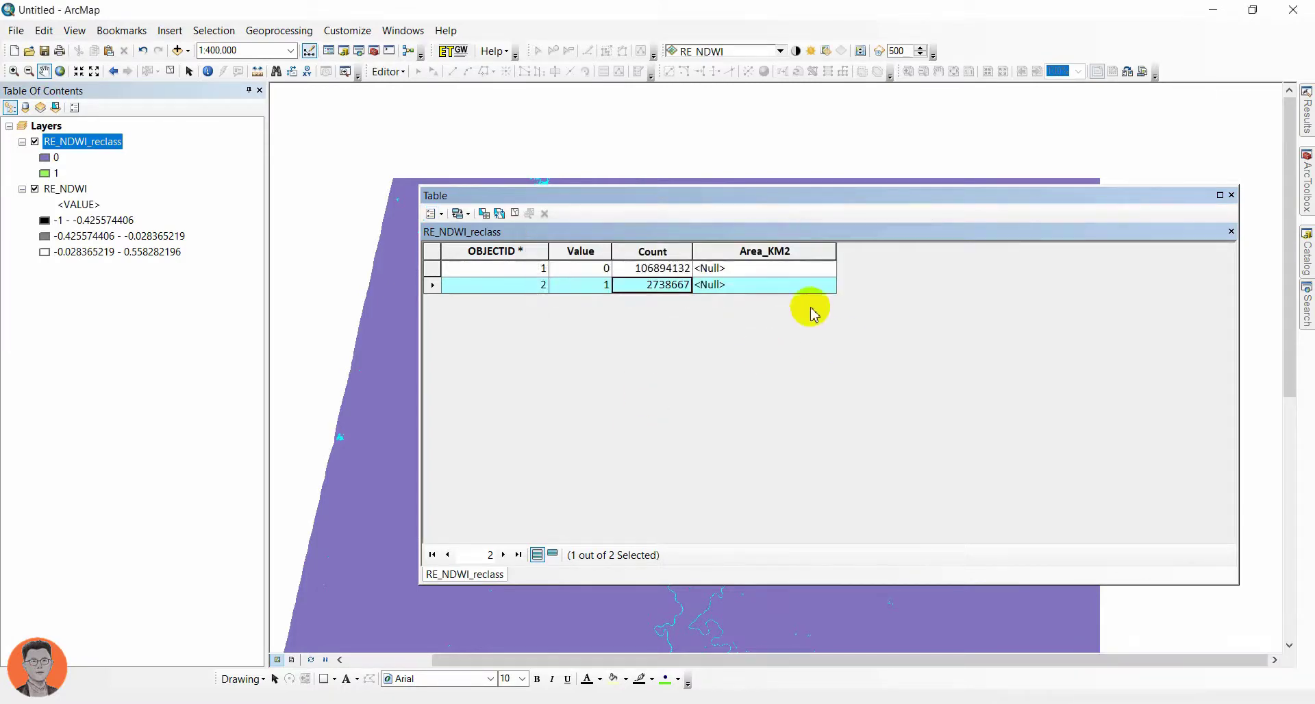
Step: Calculate the Area_KM2 field for the selected row with the Field Calculator expression [Count]*900/10000
right_click(753, 252)
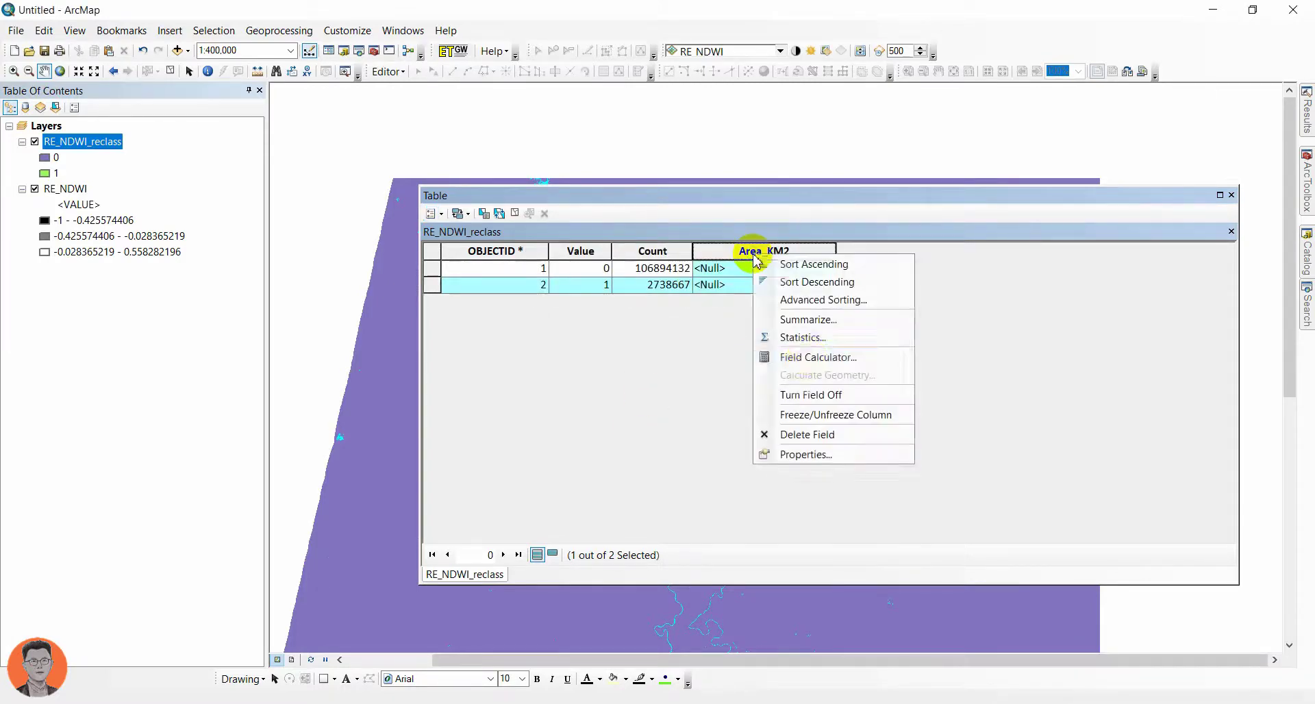
left_click(818, 356)
left_click_drag(628, 125, 427, 131)
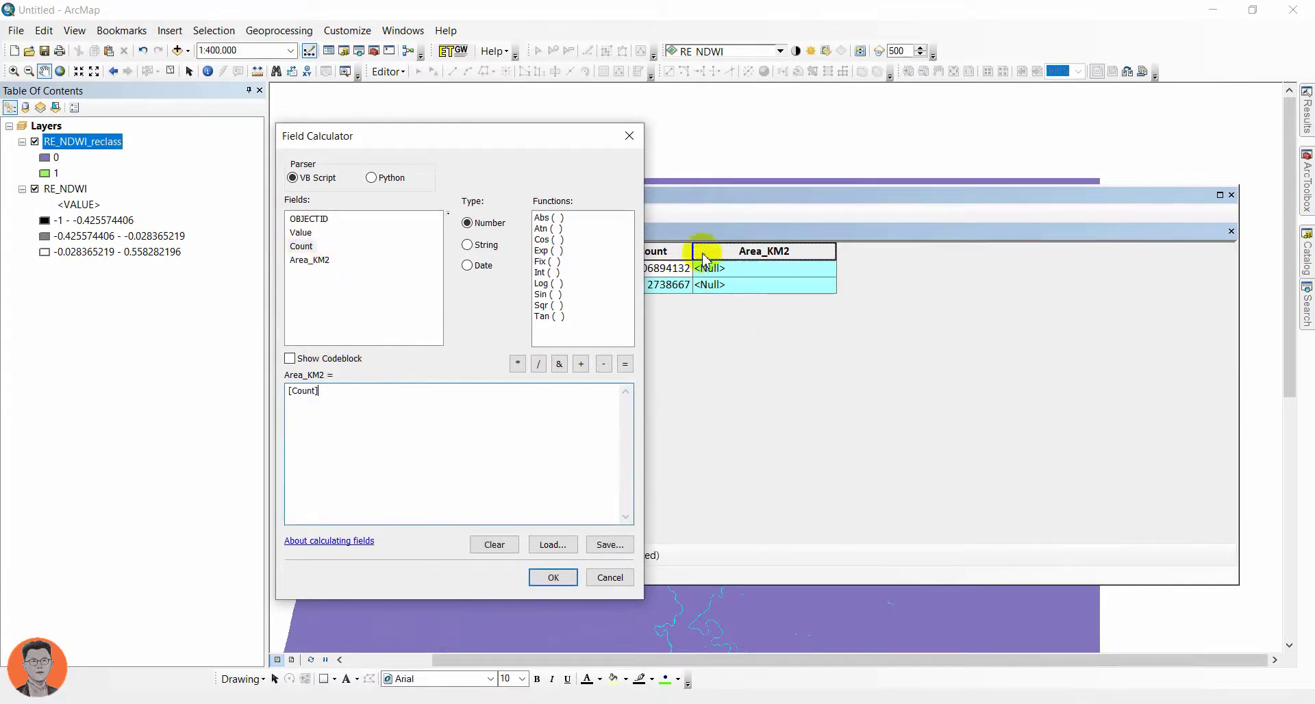
left_click_drag(564, 145, 382, 149)
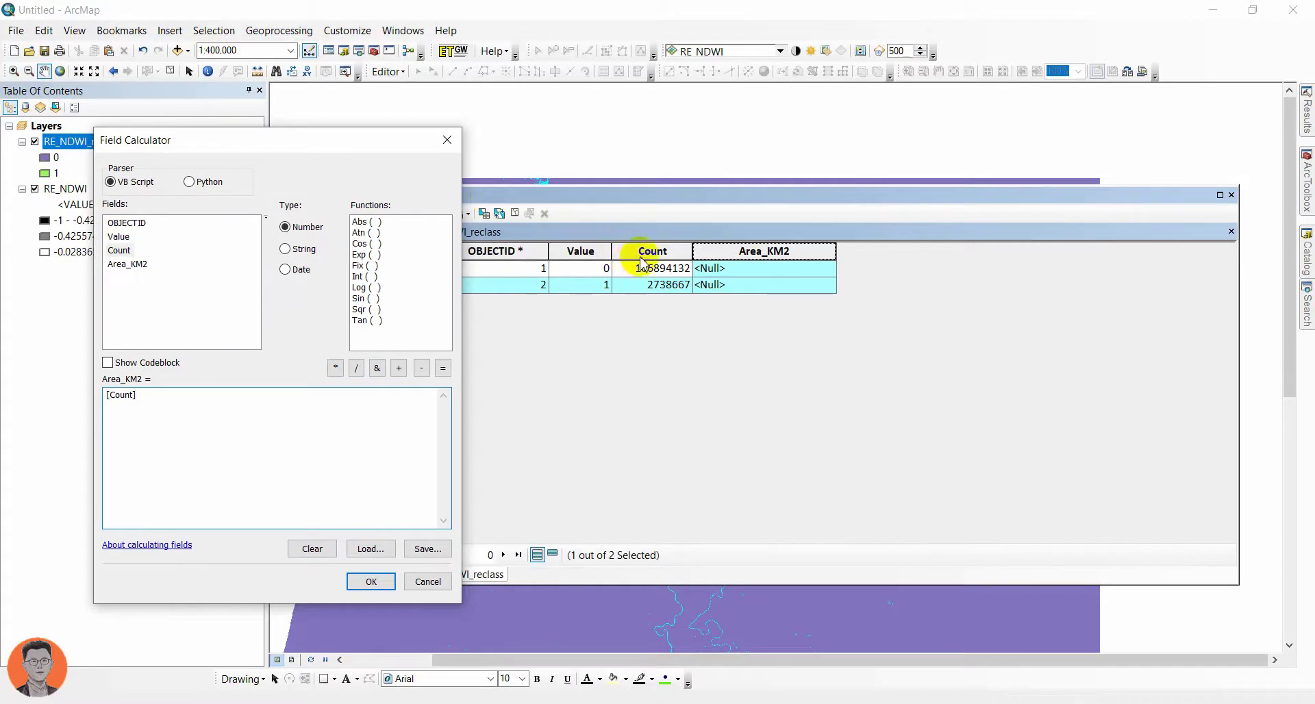
left_click_drag(619, 237, 694, 308)
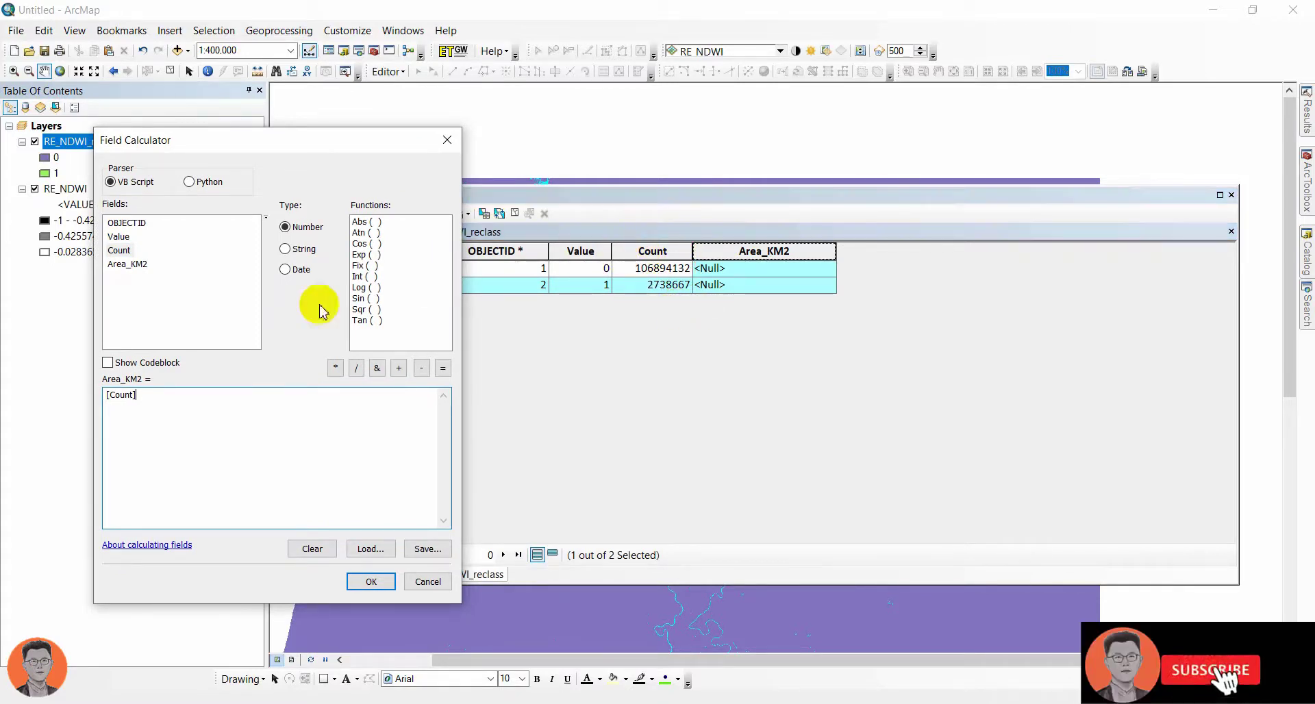
left_click(187, 401)
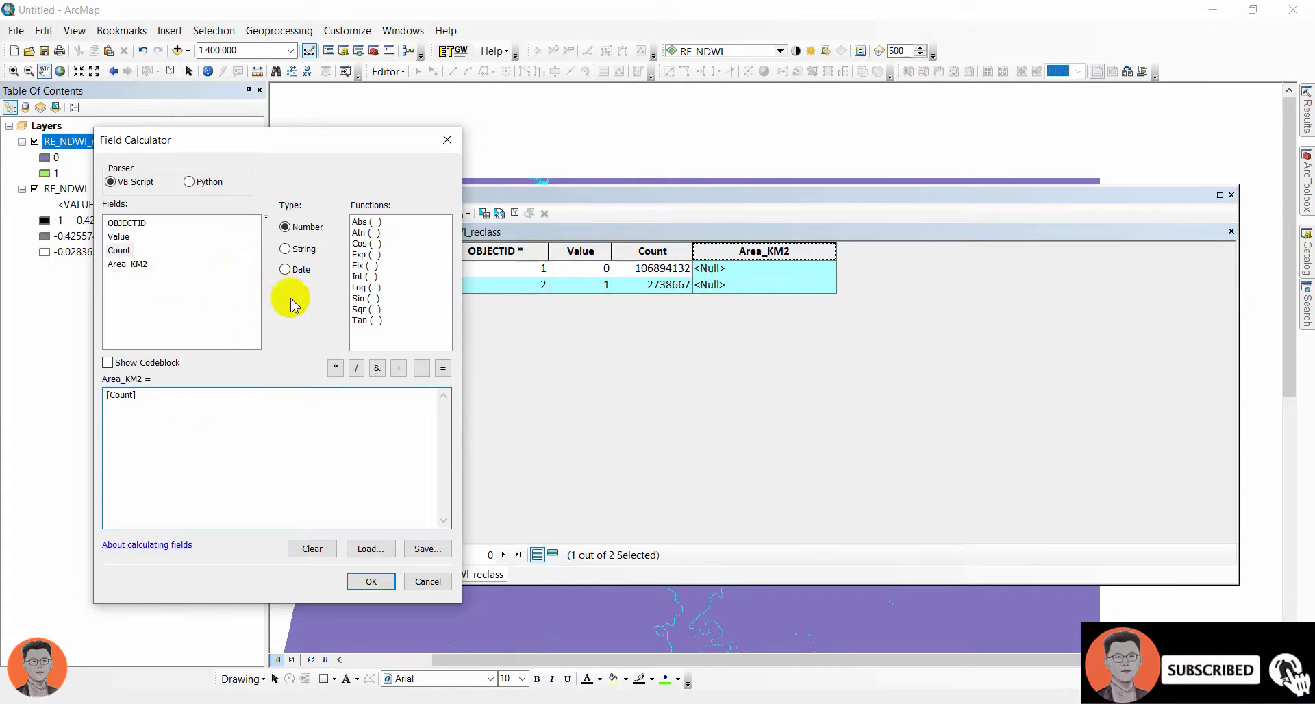
left_click(293, 249)
left_click(289, 268)
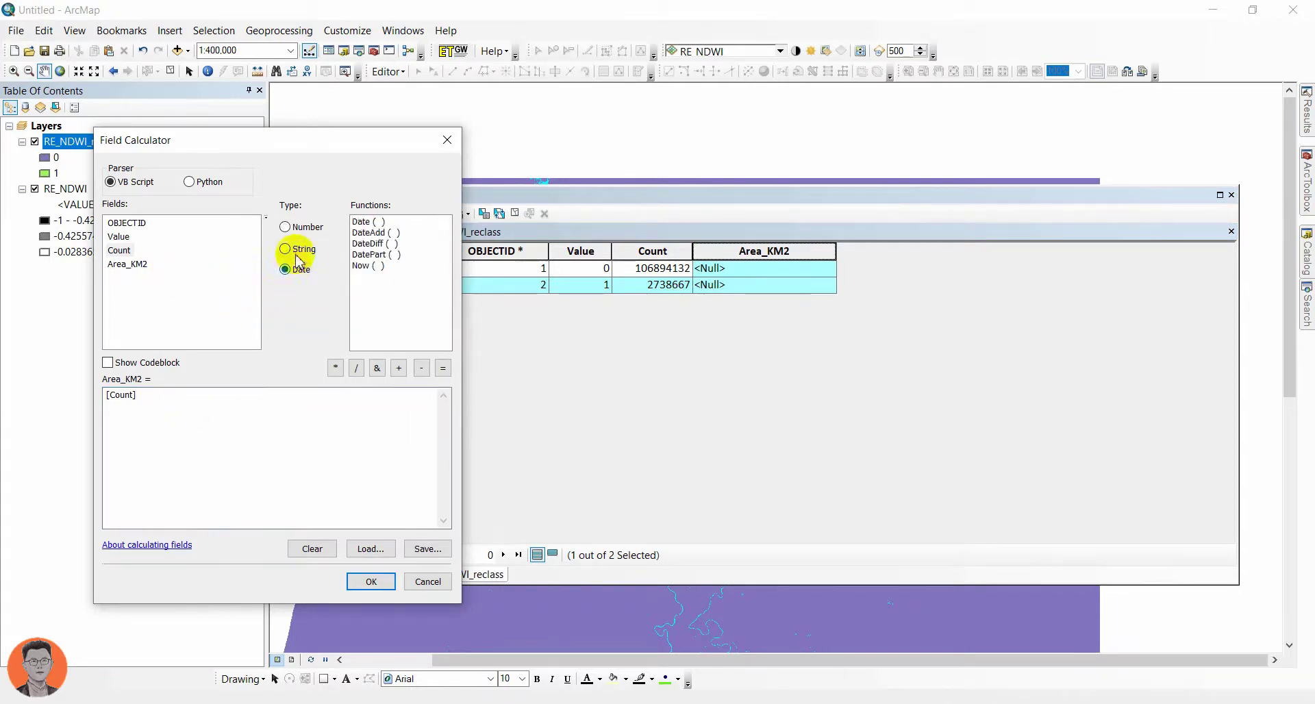
left_click(285, 226)
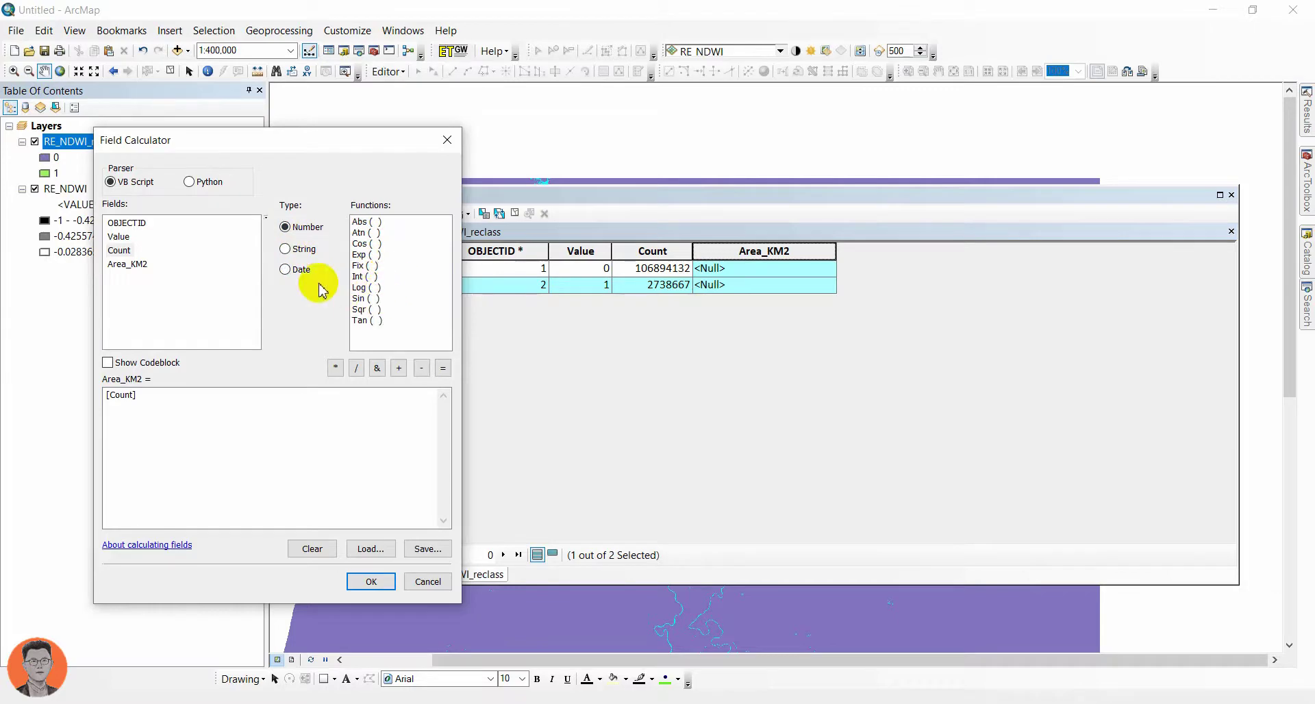
left_click(162, 394)
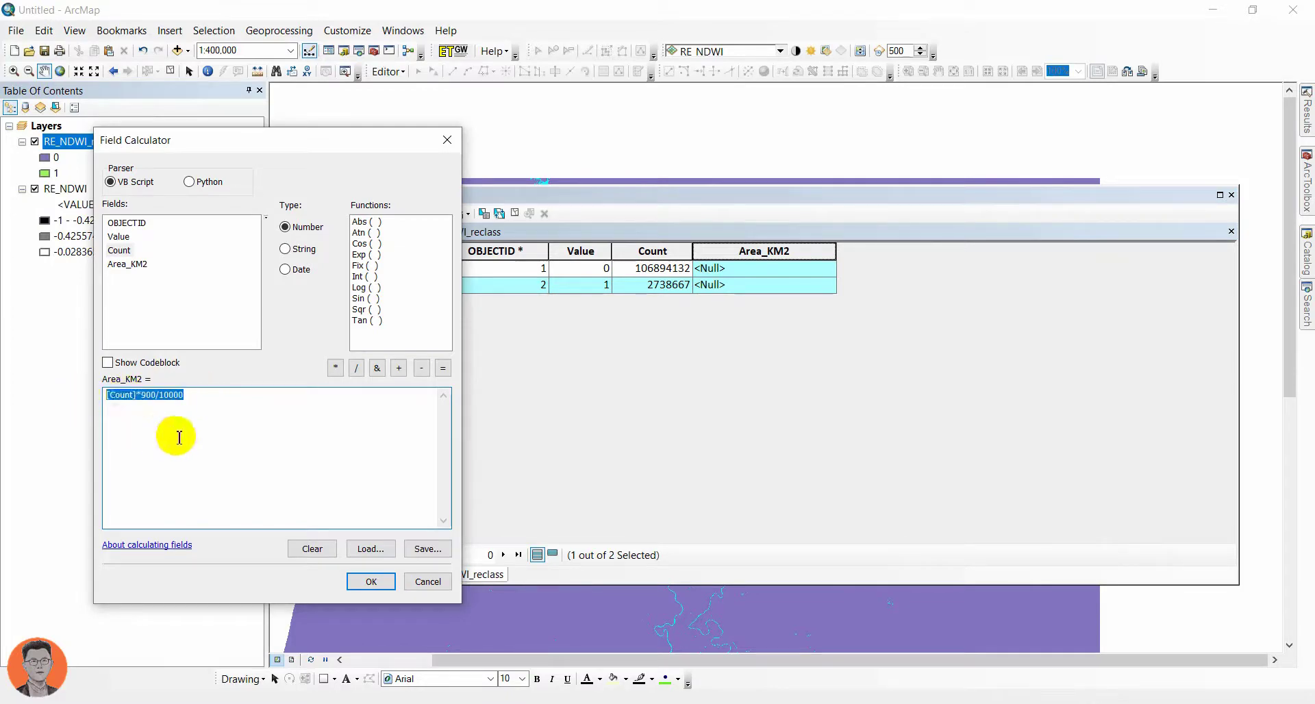
left_click(370, 582)
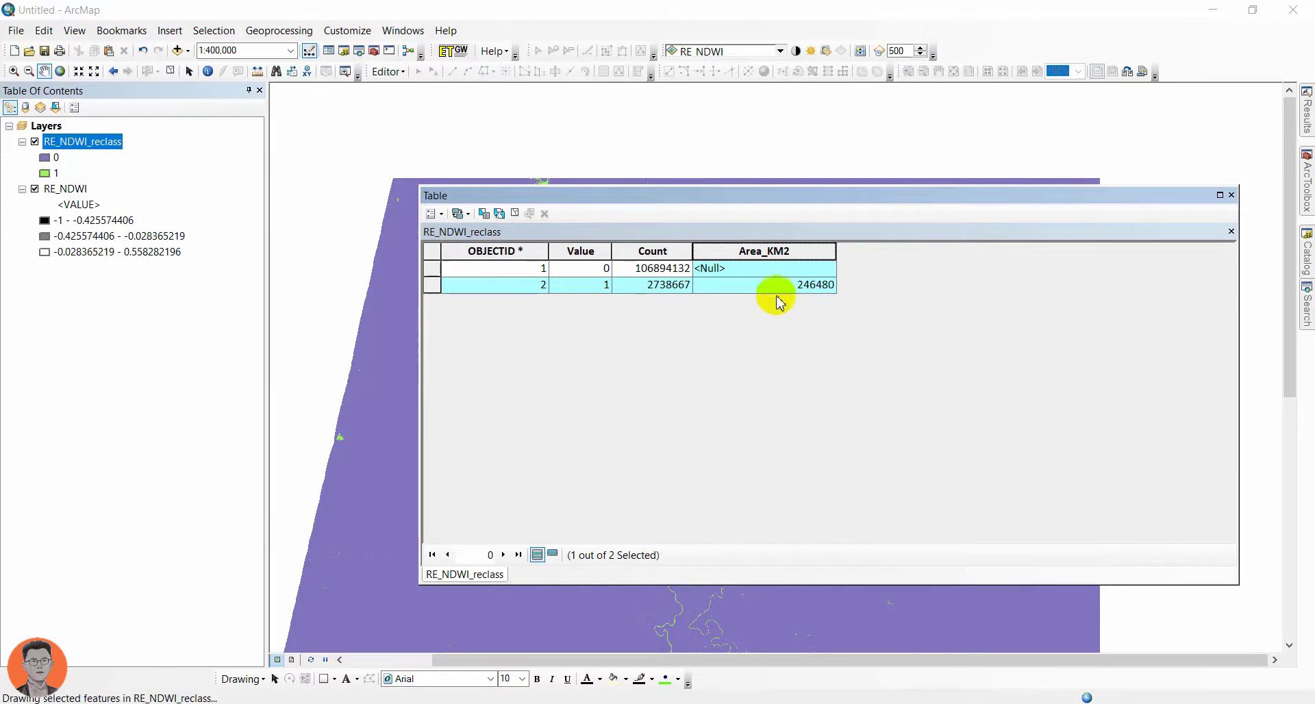
Step: Clear the row selection and close the RE_NDWI_reclass attribute table
left_click(433, 284, "ctrl")
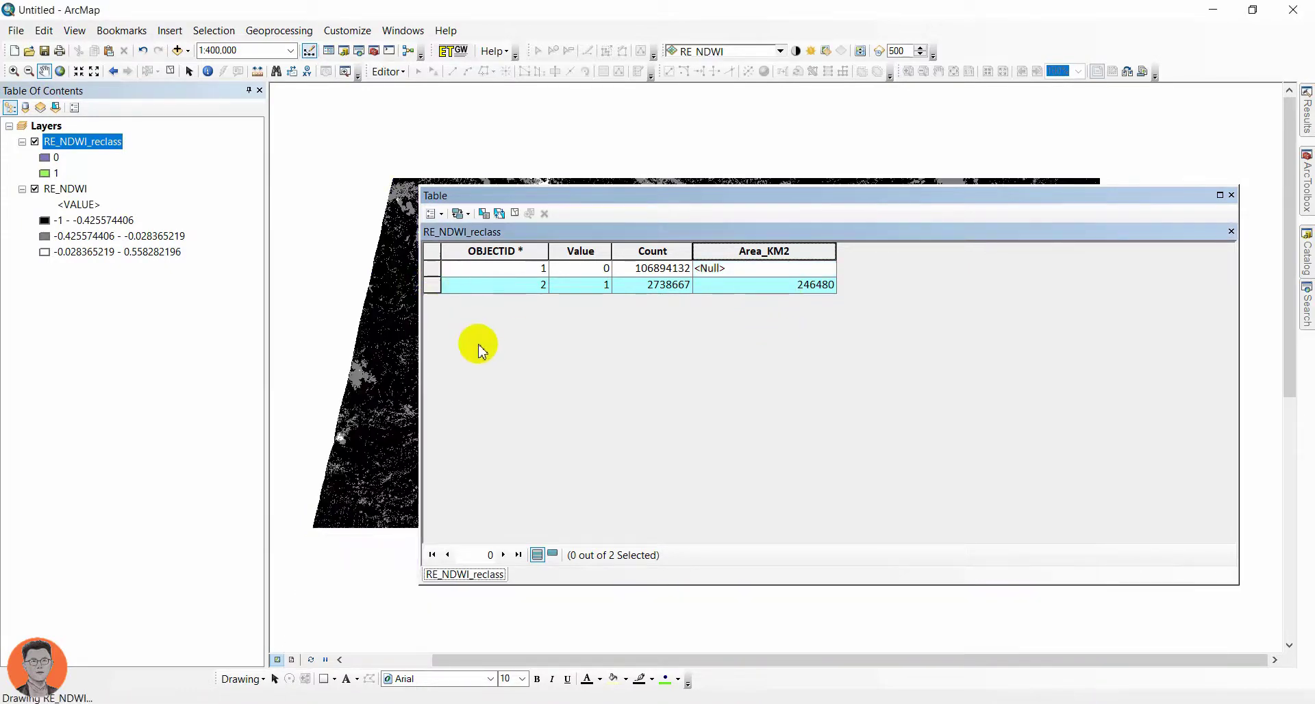
left_click(515, 213)
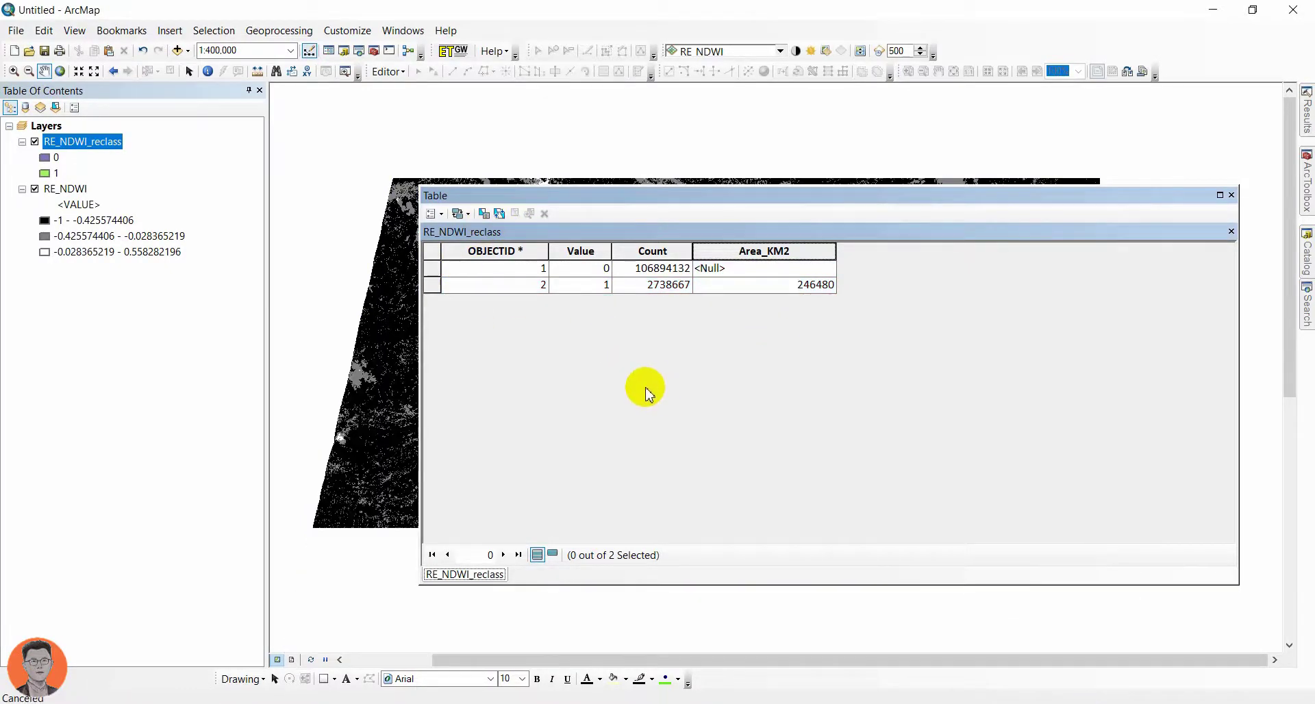
left_click(808, 285)
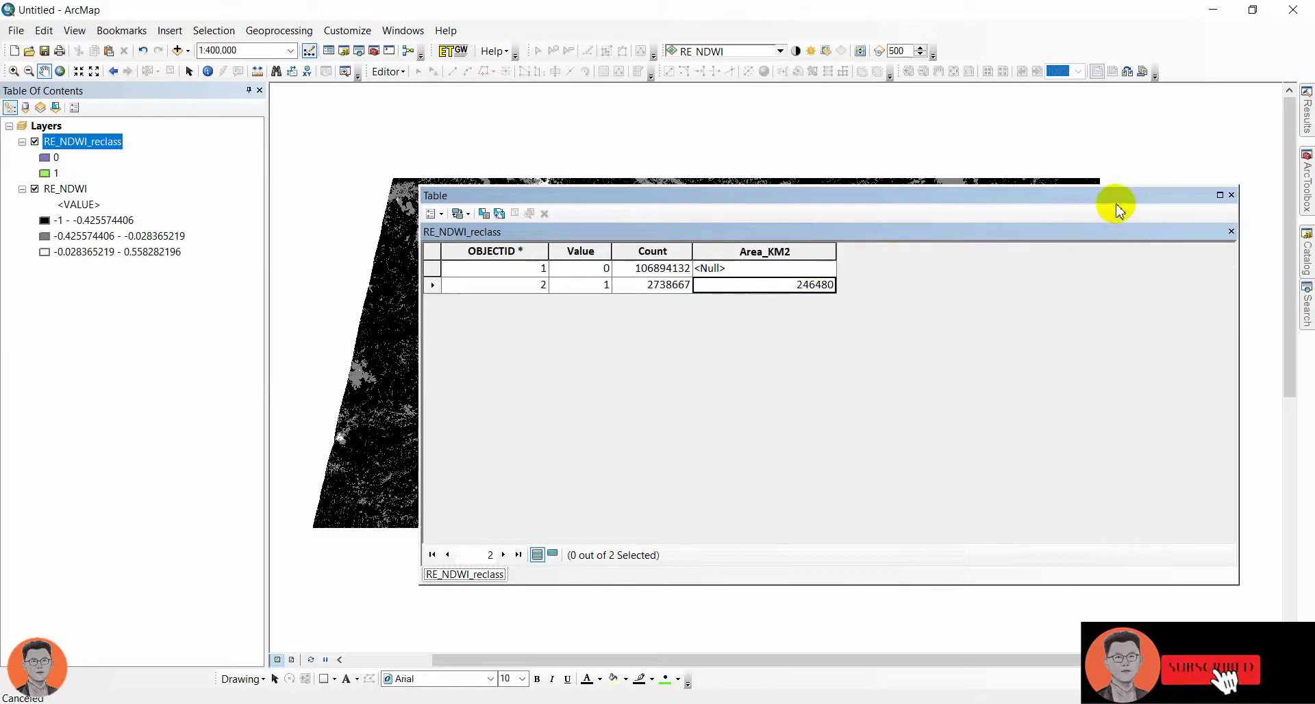
left_click_drag(1115, 197, 1046, 179)
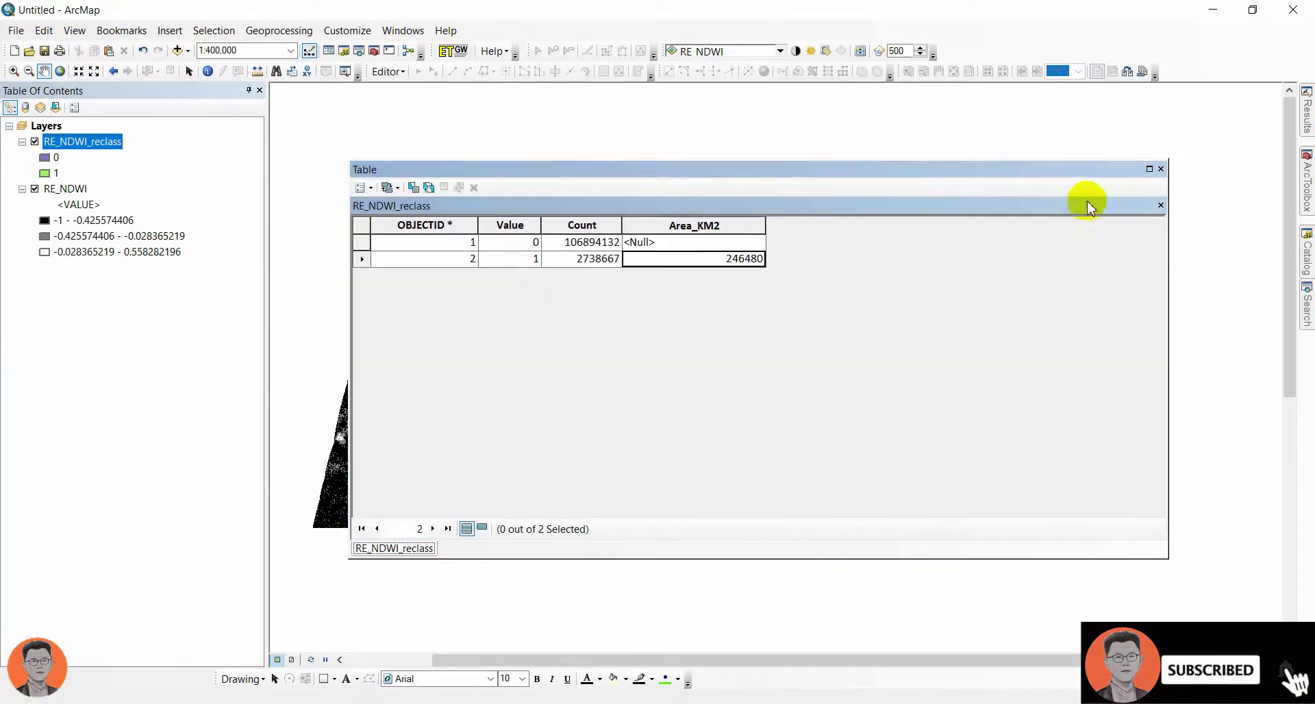
left_click(1161, 170)
scroll(525, 419, "up", 2)
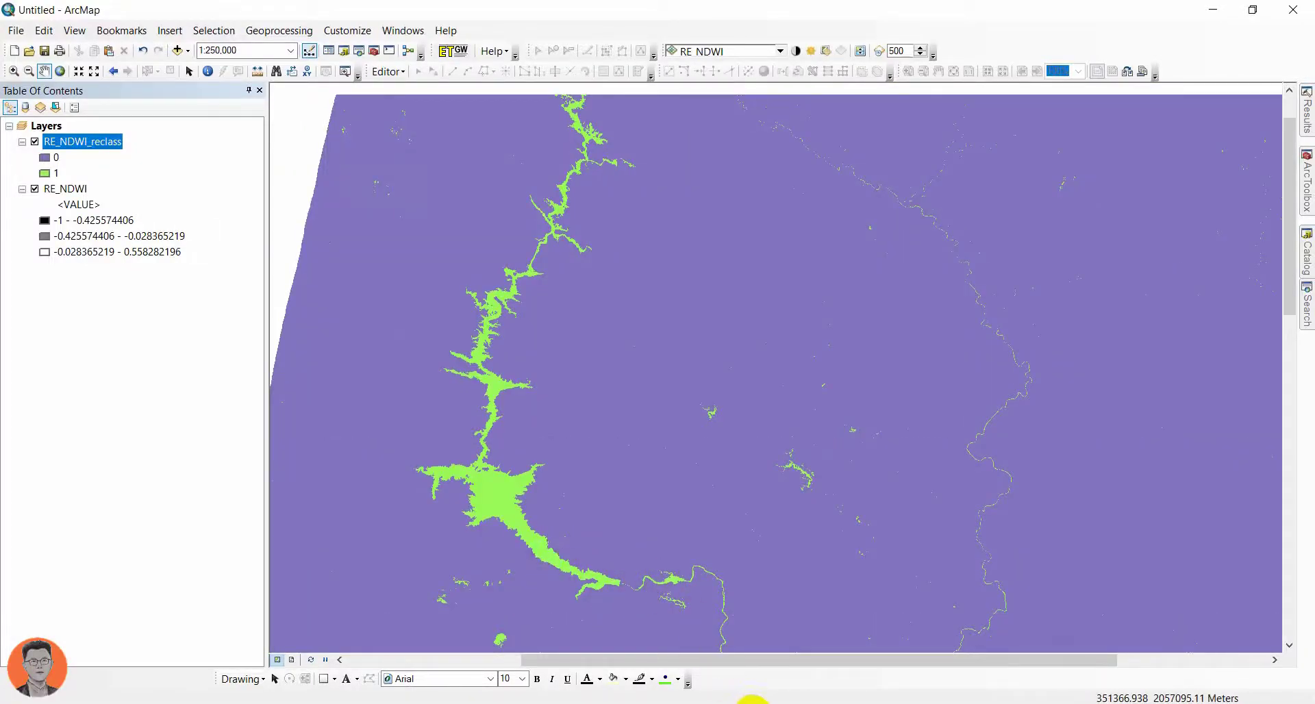
Step: Set the symbol of class 0 in the RE_NDWI_reclass layer to no color and apply it
left_click(44, 174)
left_click(746, 277)
double_click(102, 142)
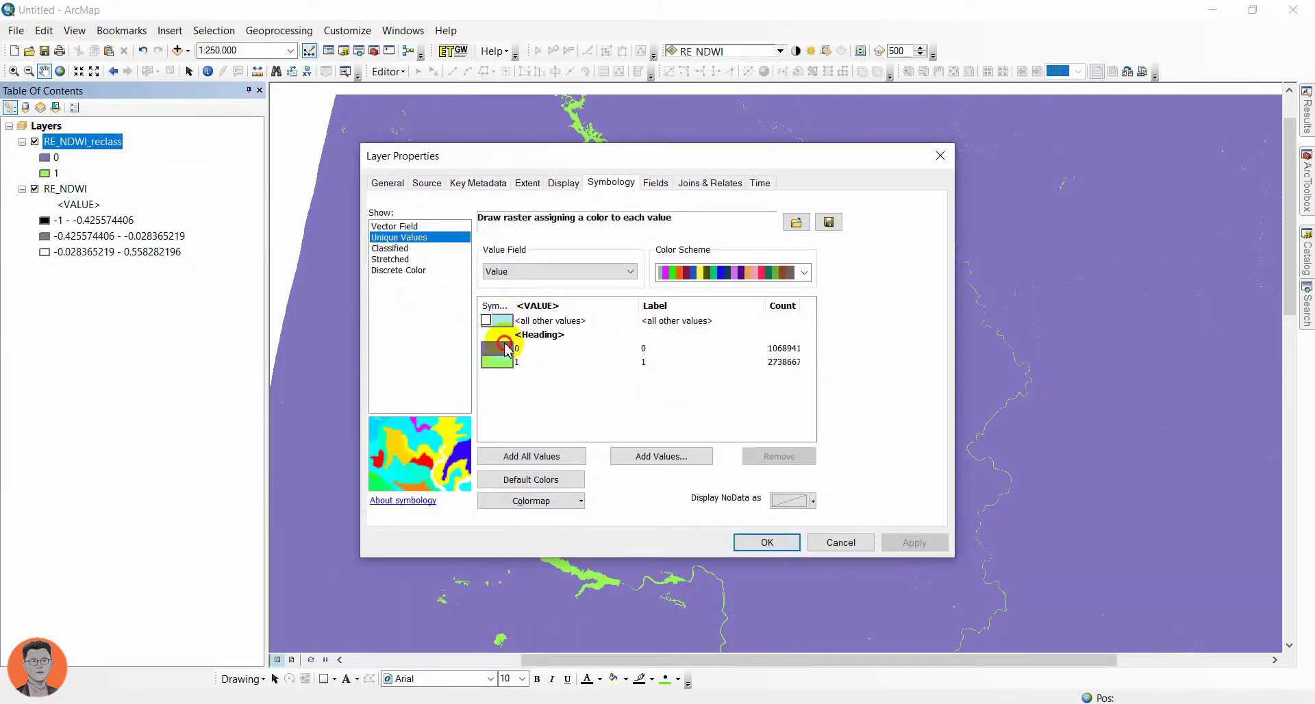
left_click(507, 350)
left_click(520, 376)
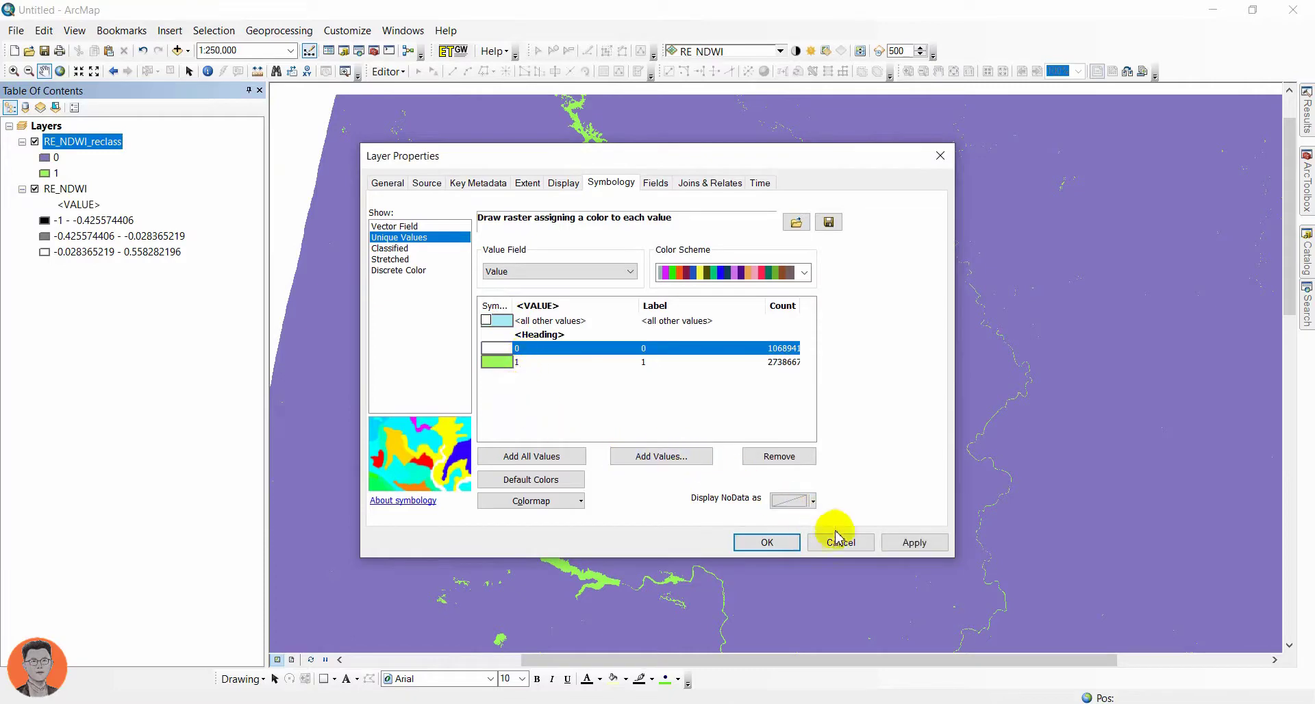
left_click(911, 541)
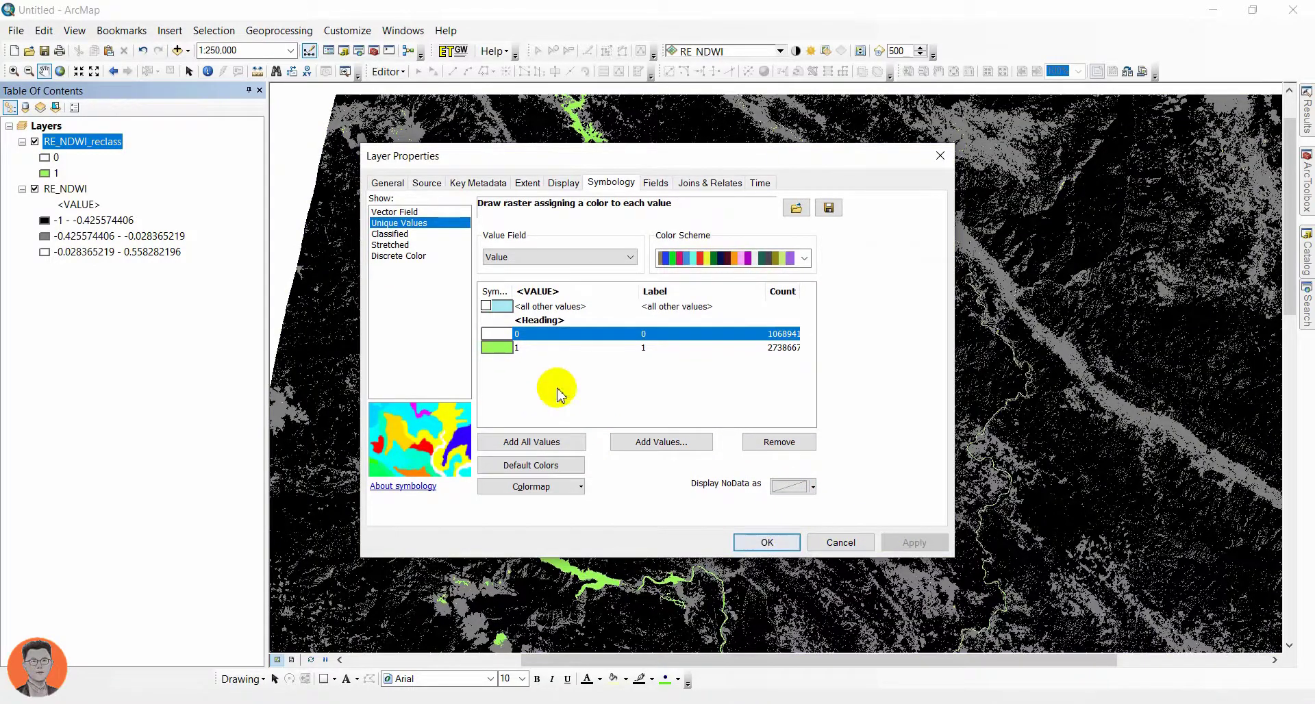
Step: Color class 1 of RE_NDWI_reclass blue and hide the RE_NDWI layer
left_click(494, 346)
left_click(571, 420)
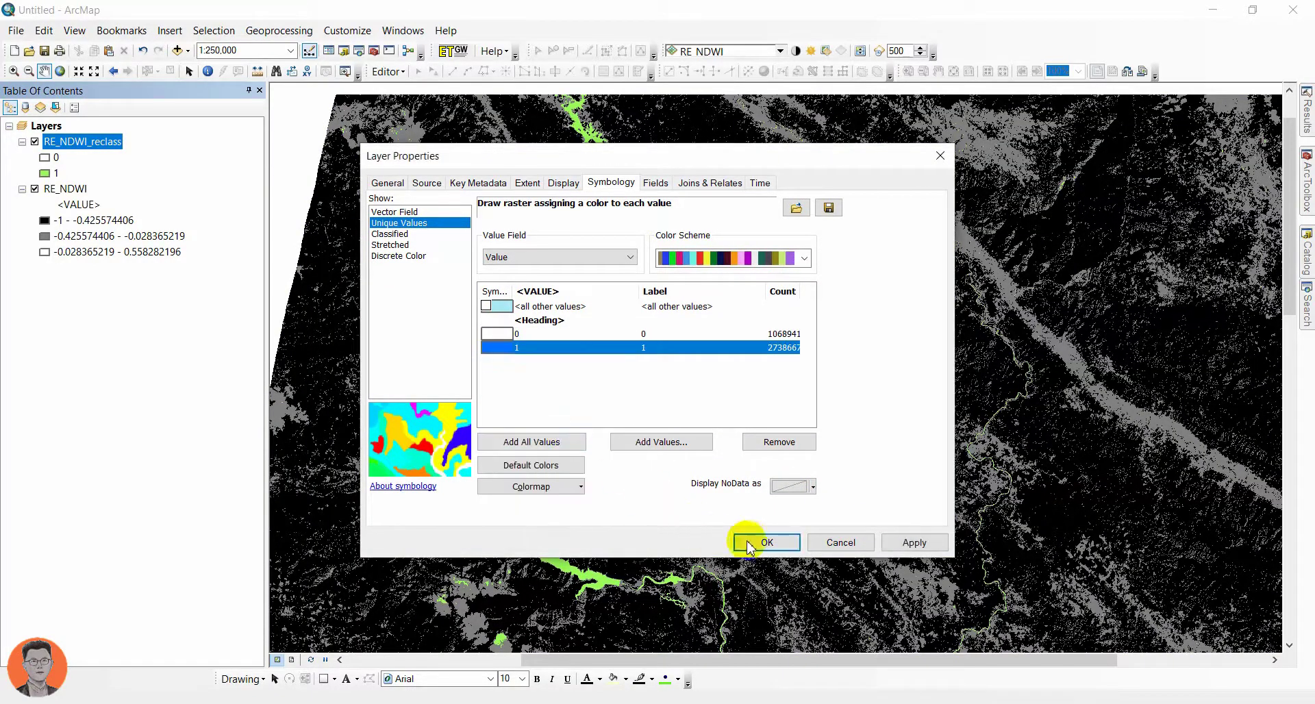
left_click(751, 542)
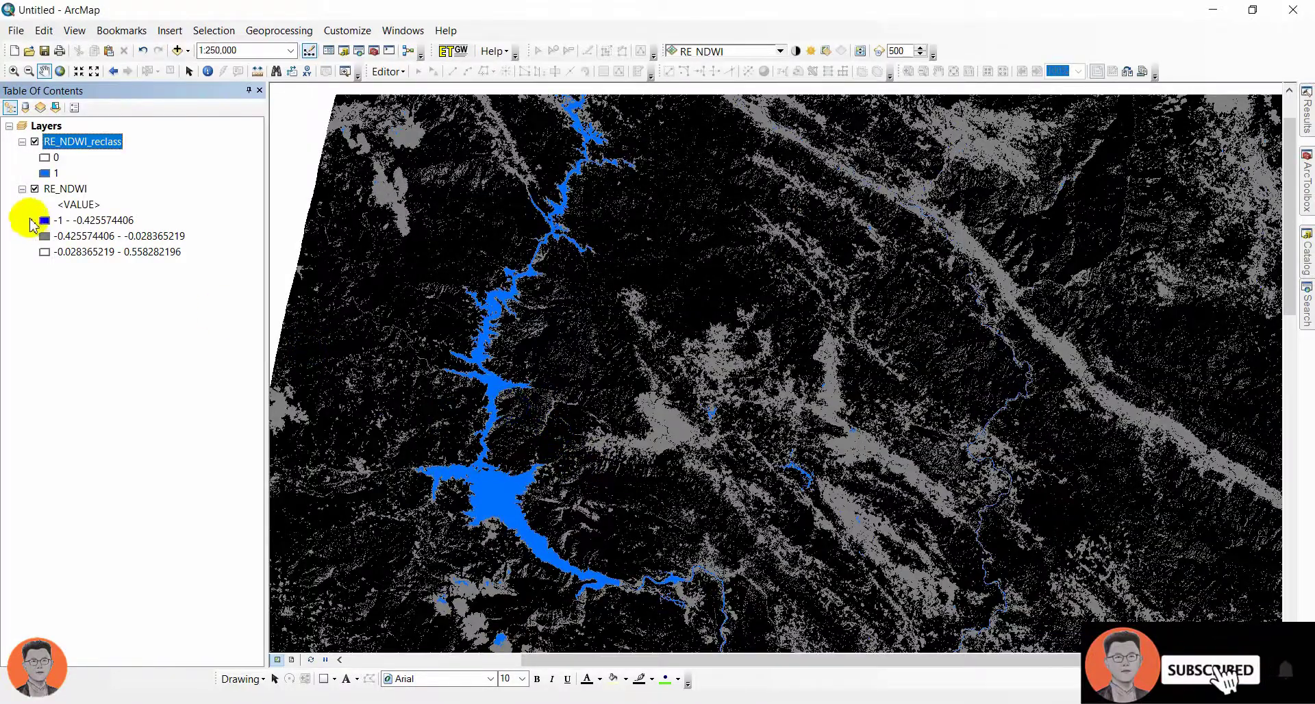
left_click(35, 188)
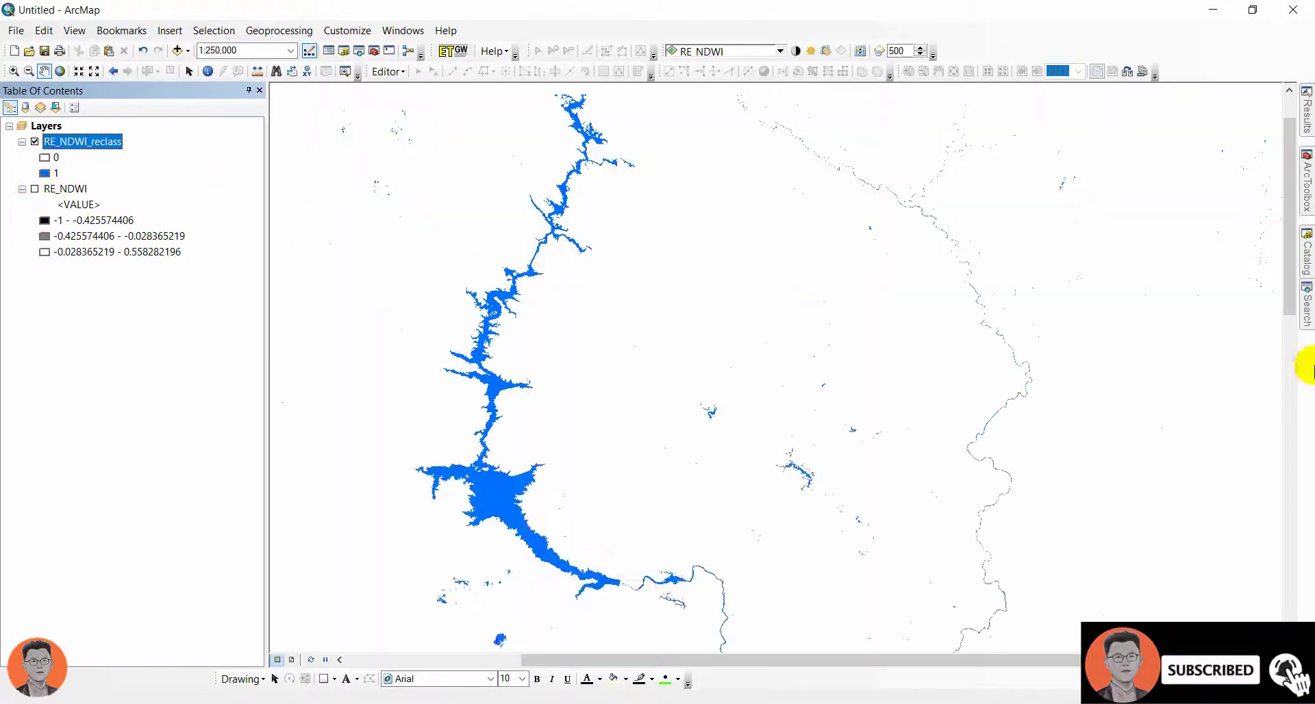
Step: Add the Lao_em and hillshadeLaos rasters from DEM.gdb in the DEM12 folder below the index layers, and hide Lao_em
left_click(1306, 253)
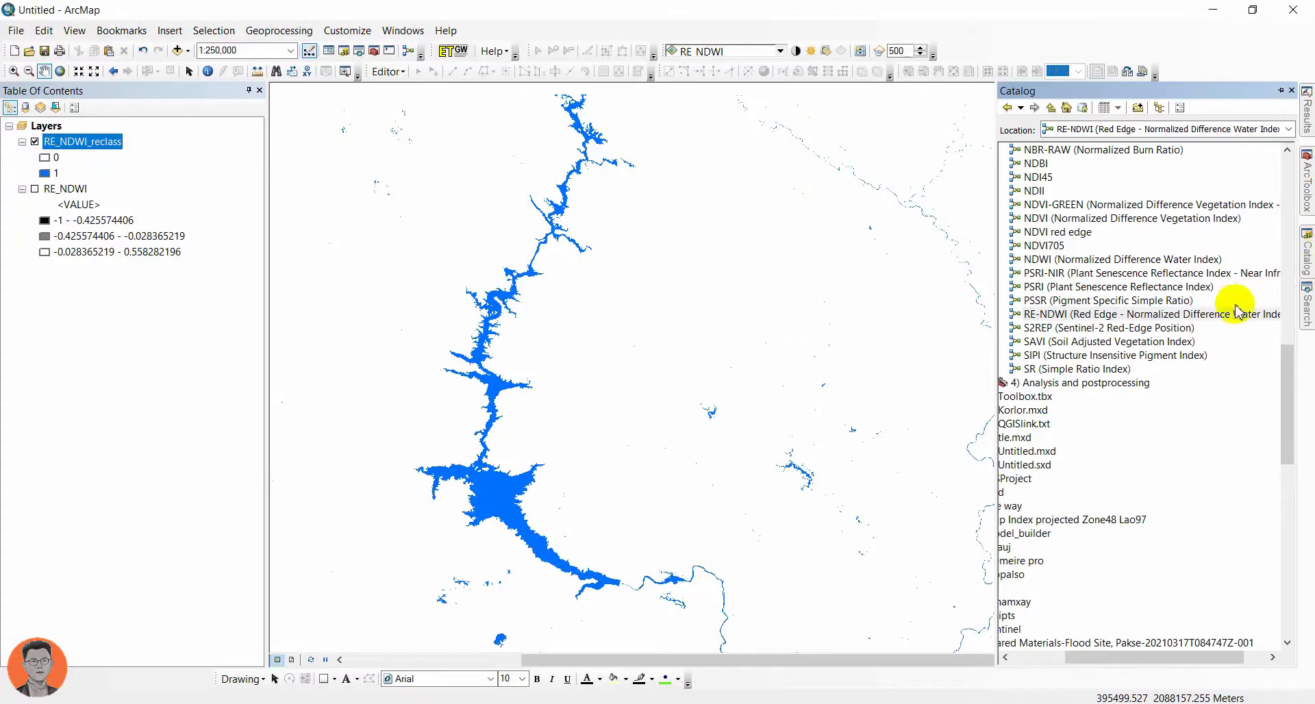
left_click_drag(1140, 658, 1089, 657)
scroll(1151, 452, "up", 15)
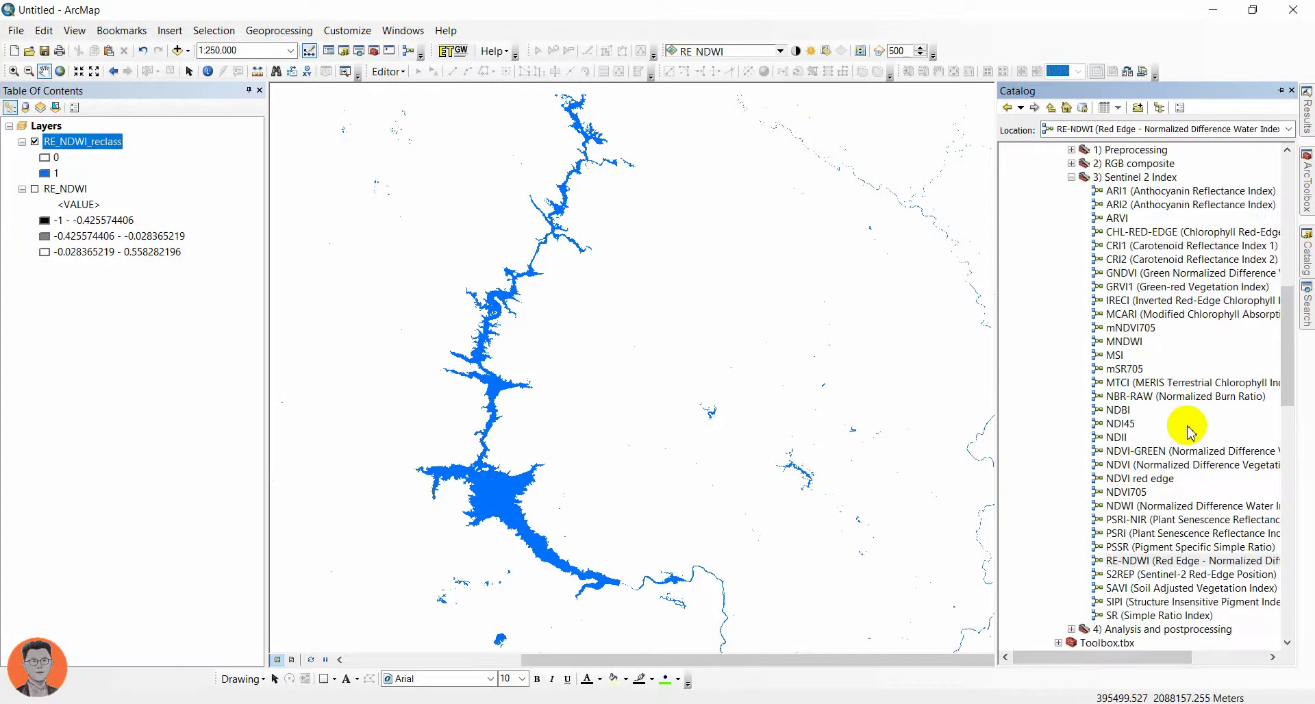
left_click(1045, 245)
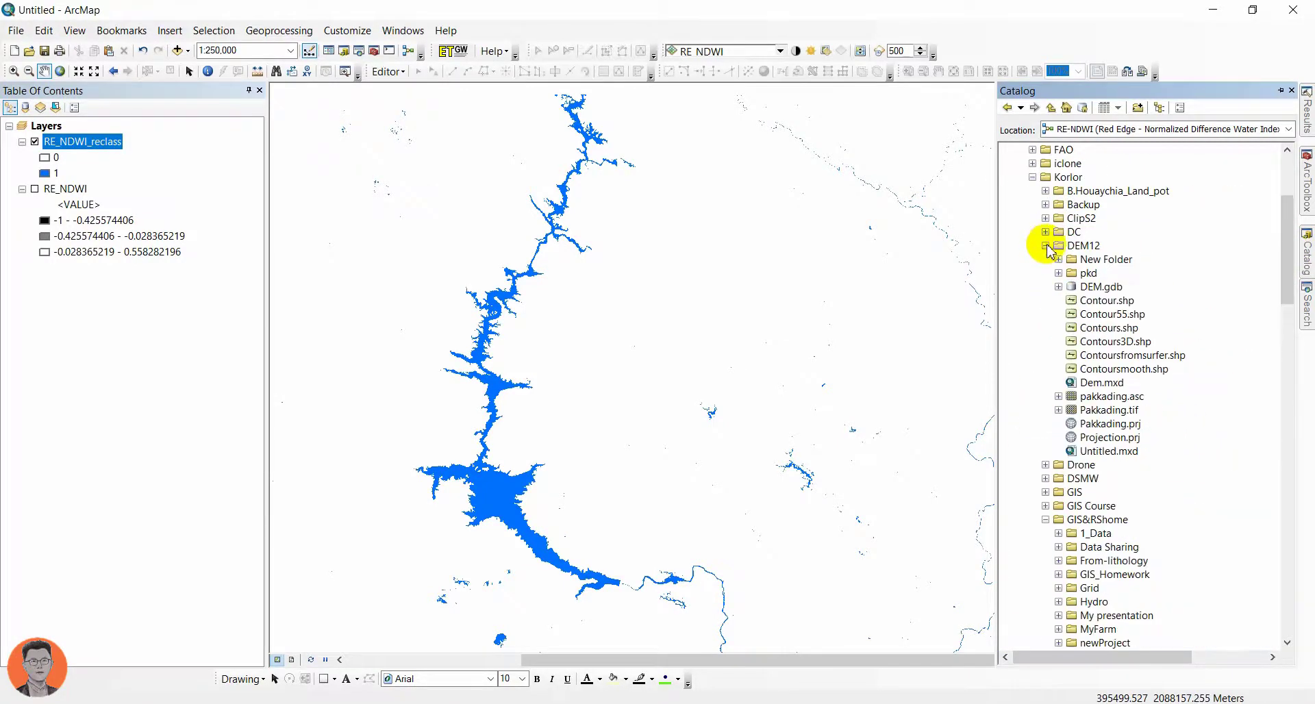
scroll(1074, 281, "down", 2)
left_click(1058, 205)
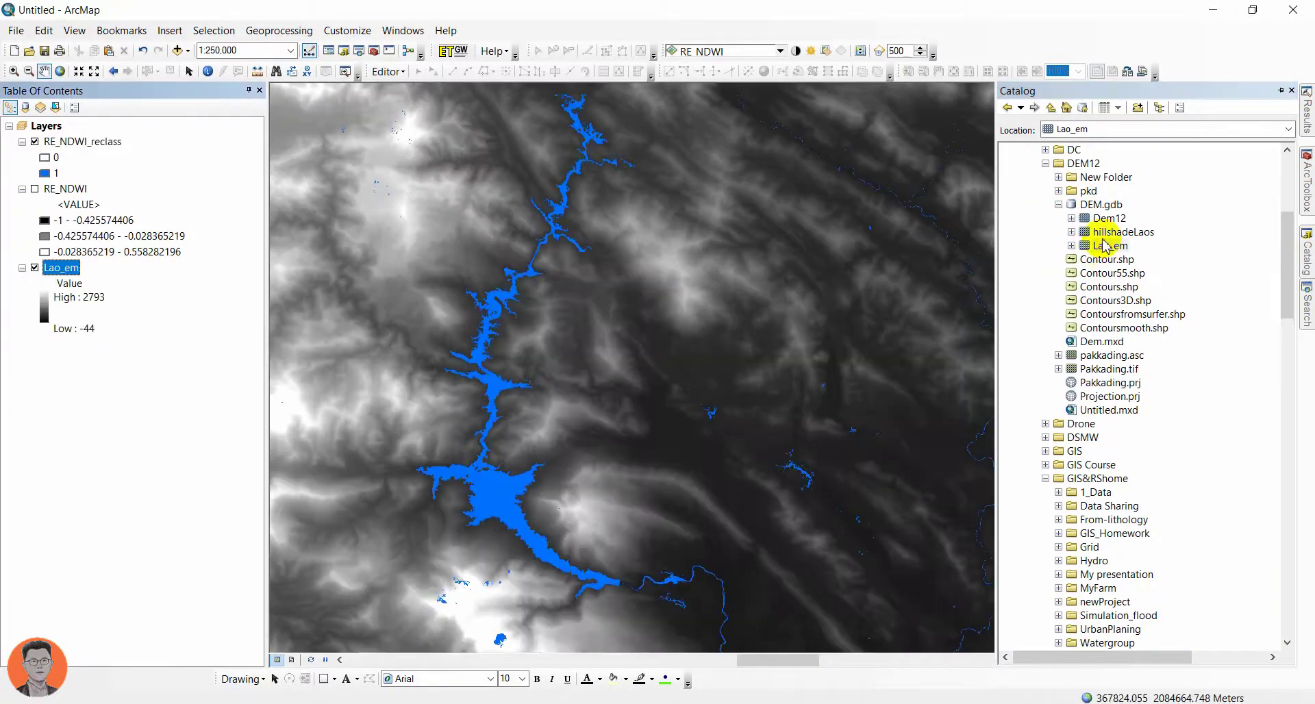
left_click_drag(230, 381, 57, 256)
left_click(34, 268)
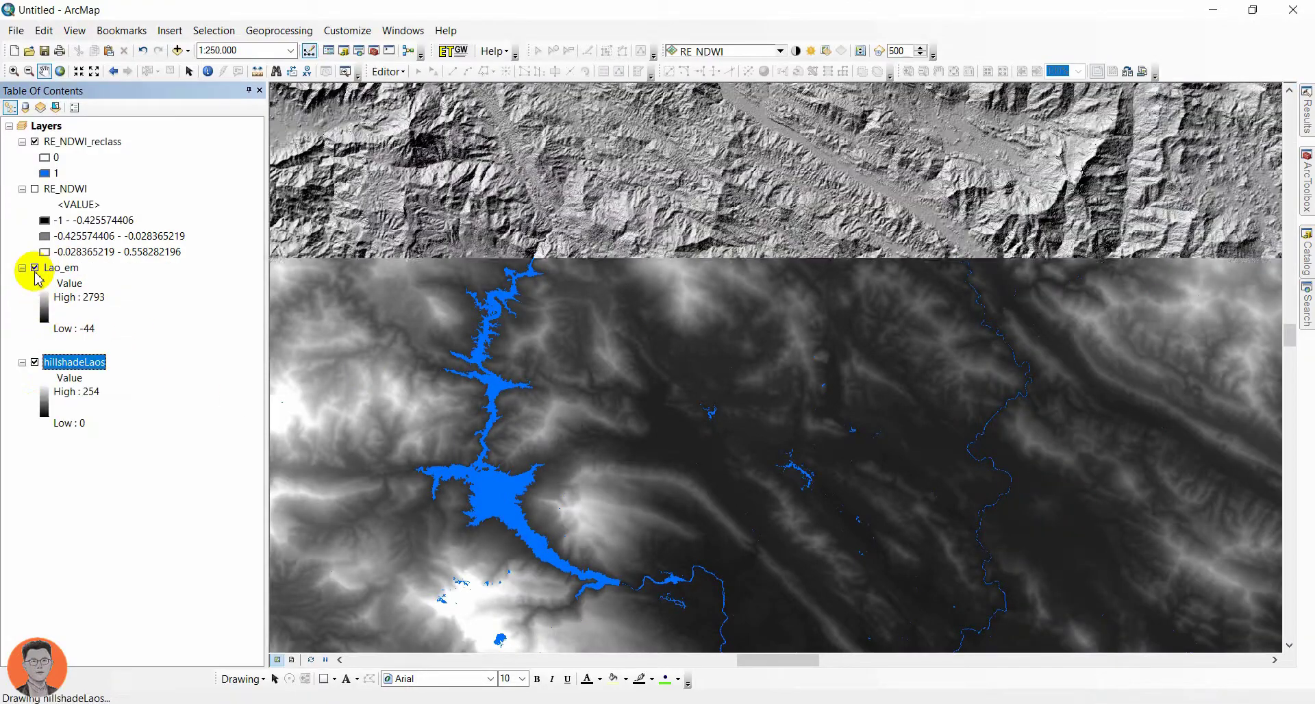
Step: Examine how the extracted blue water fits the hillshade terrain around the reservoir and its upstream branches
scroll(539, 561, "down", 1)
scroll(540, 562, "down", 2)
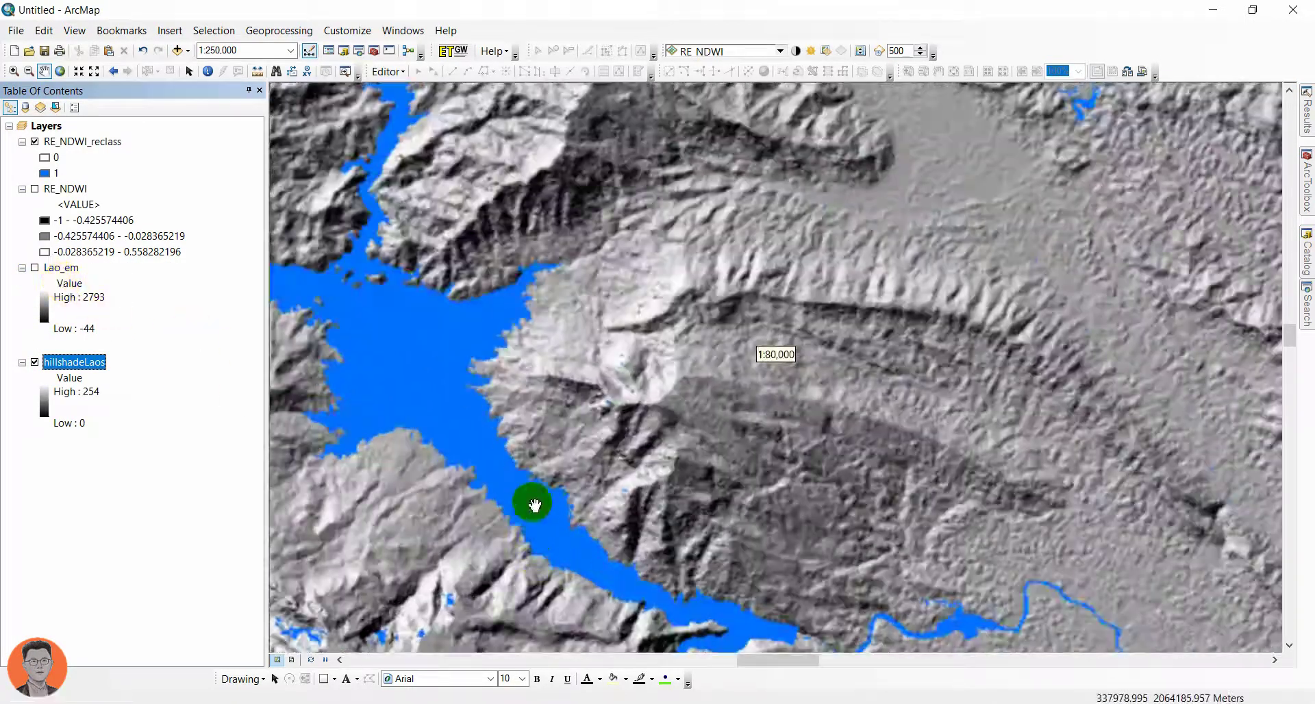
scroll(700, 363, "down", 1)
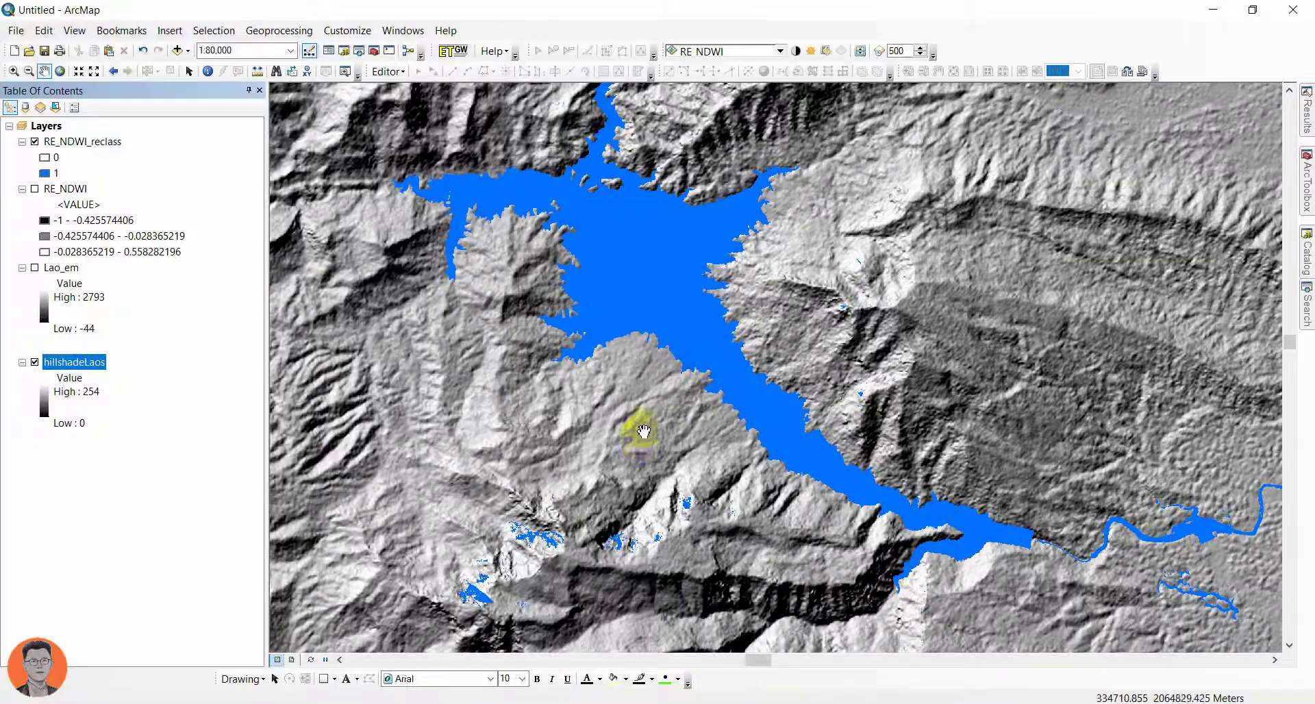
scroll(644, 430, "up", 2)
left_click_drag(631, 426, 498, 645)
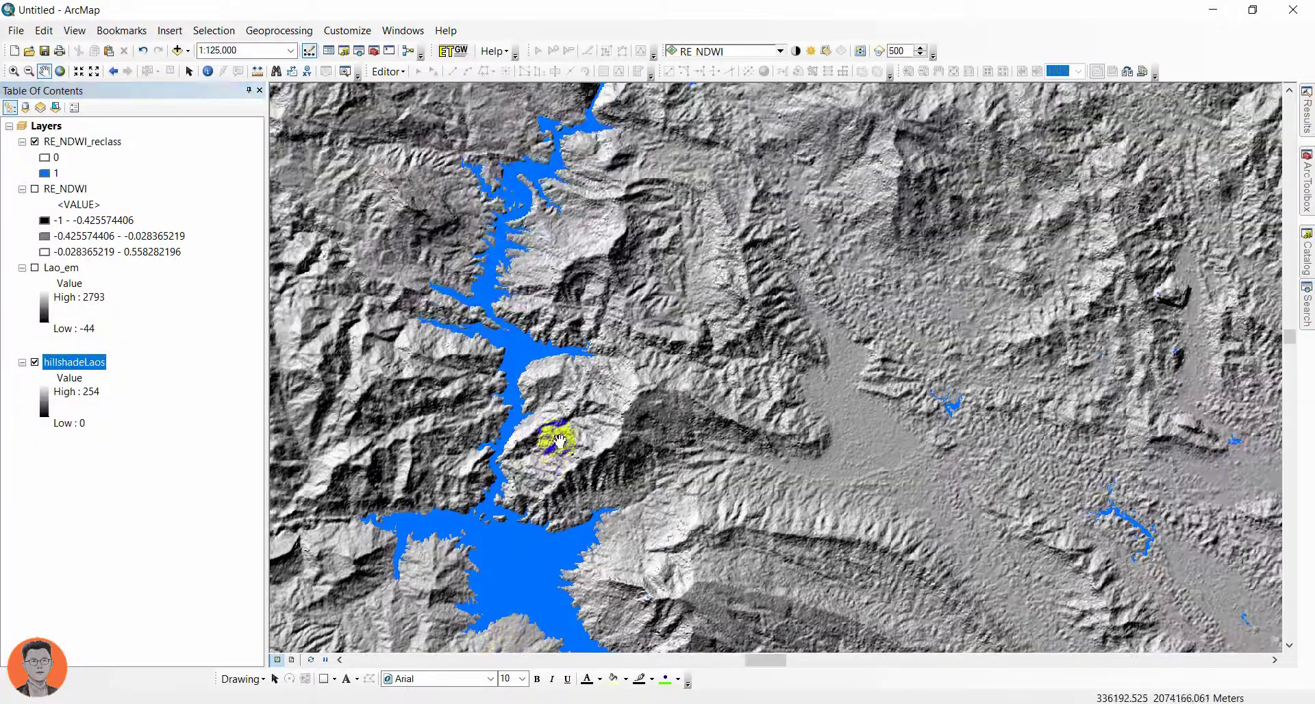
scroll(559, 441, "up", 3)
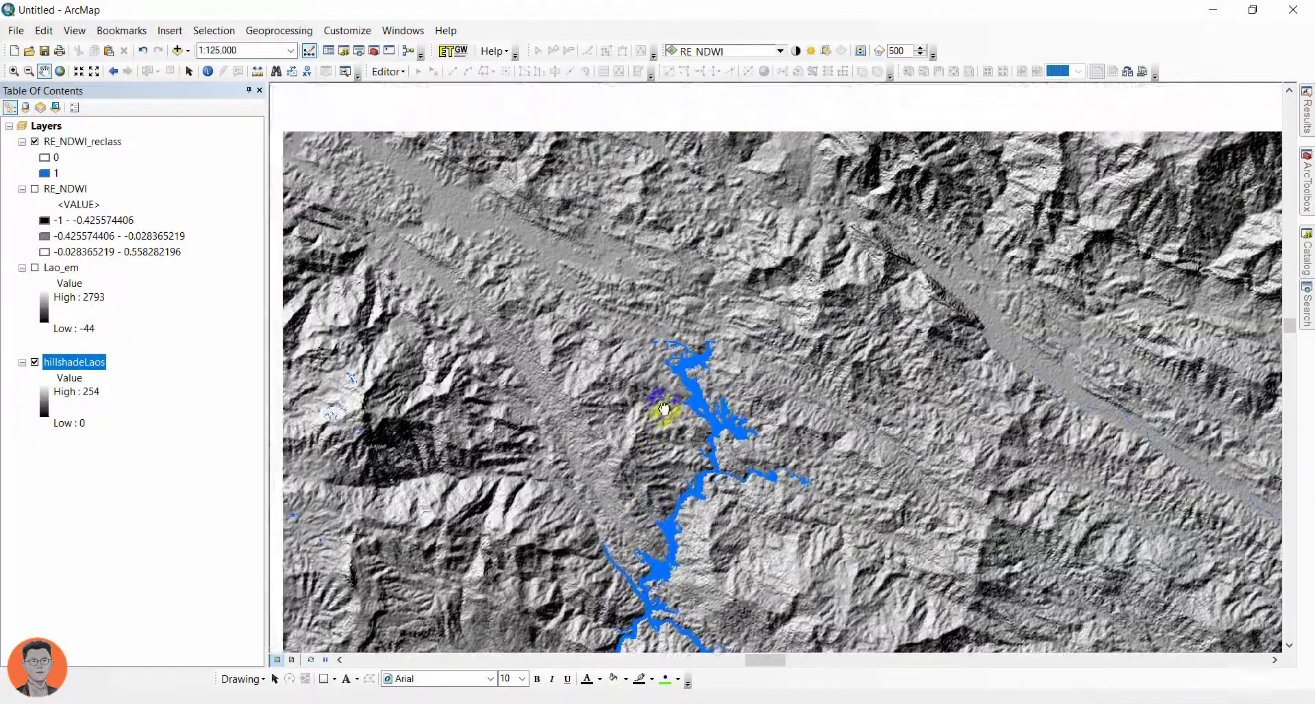
scroll(664, 409, "down", 2)
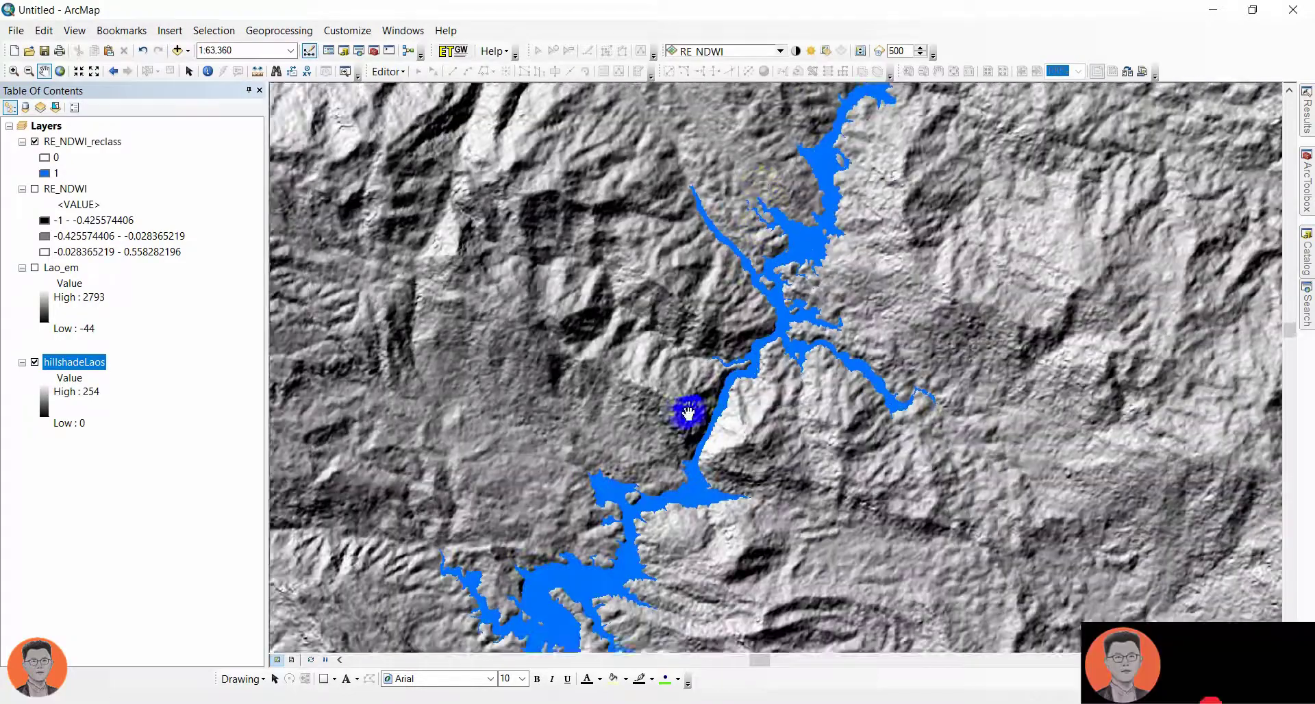
scroll(670, 419, "down", 3)
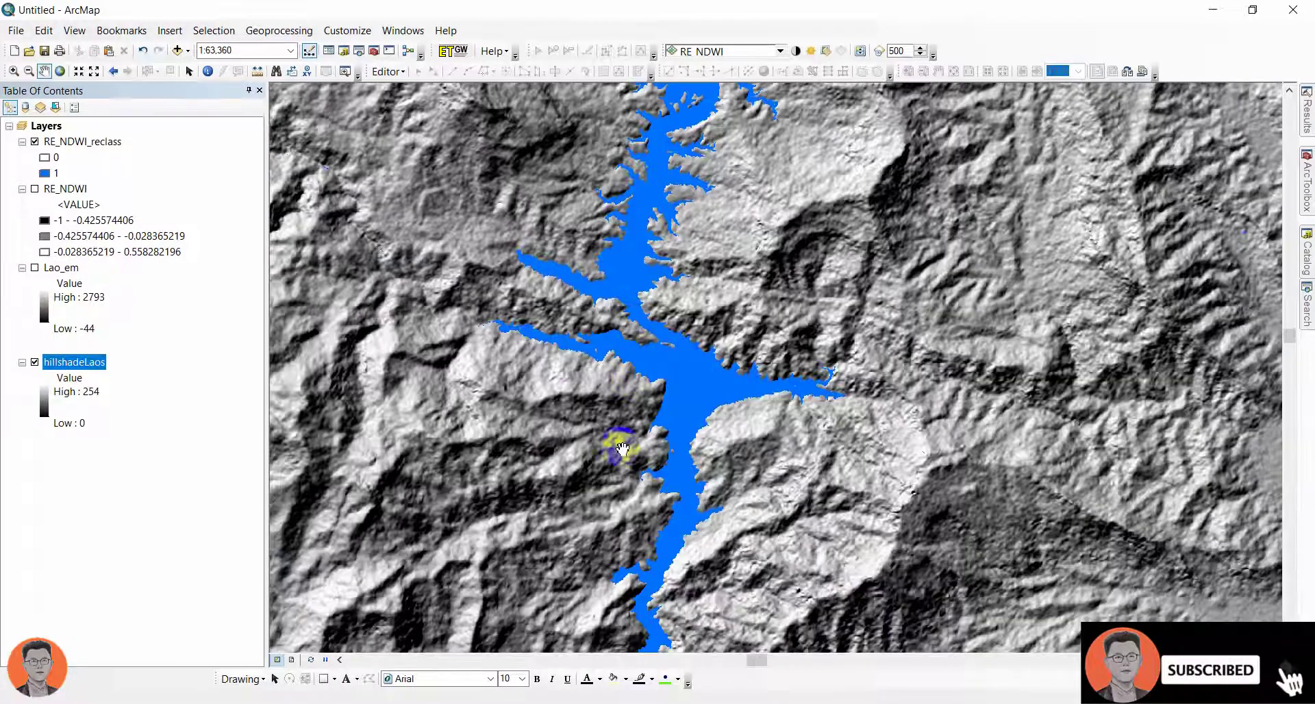
Step: Hide the hillshadeLaos layer and inspect the extracted water from the reservoir down to the large southern river
left_click(35, 363)
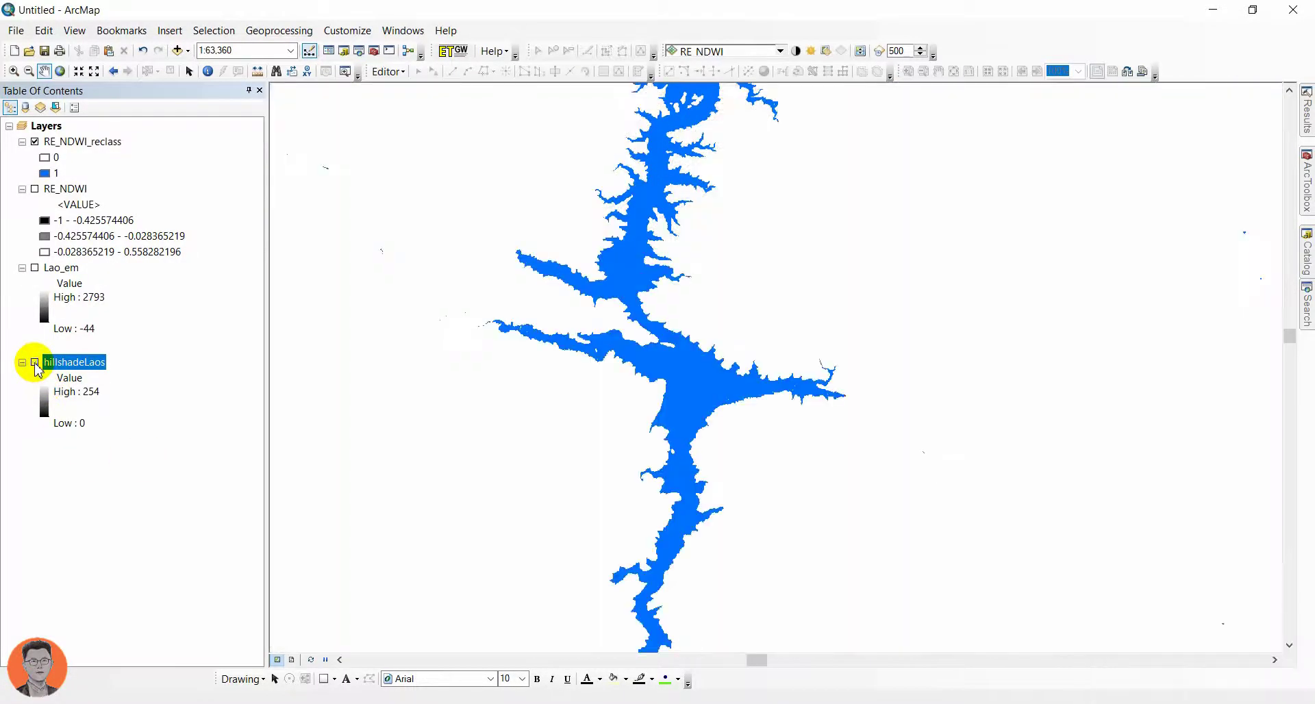
scroll(577, 369, "up", 5)
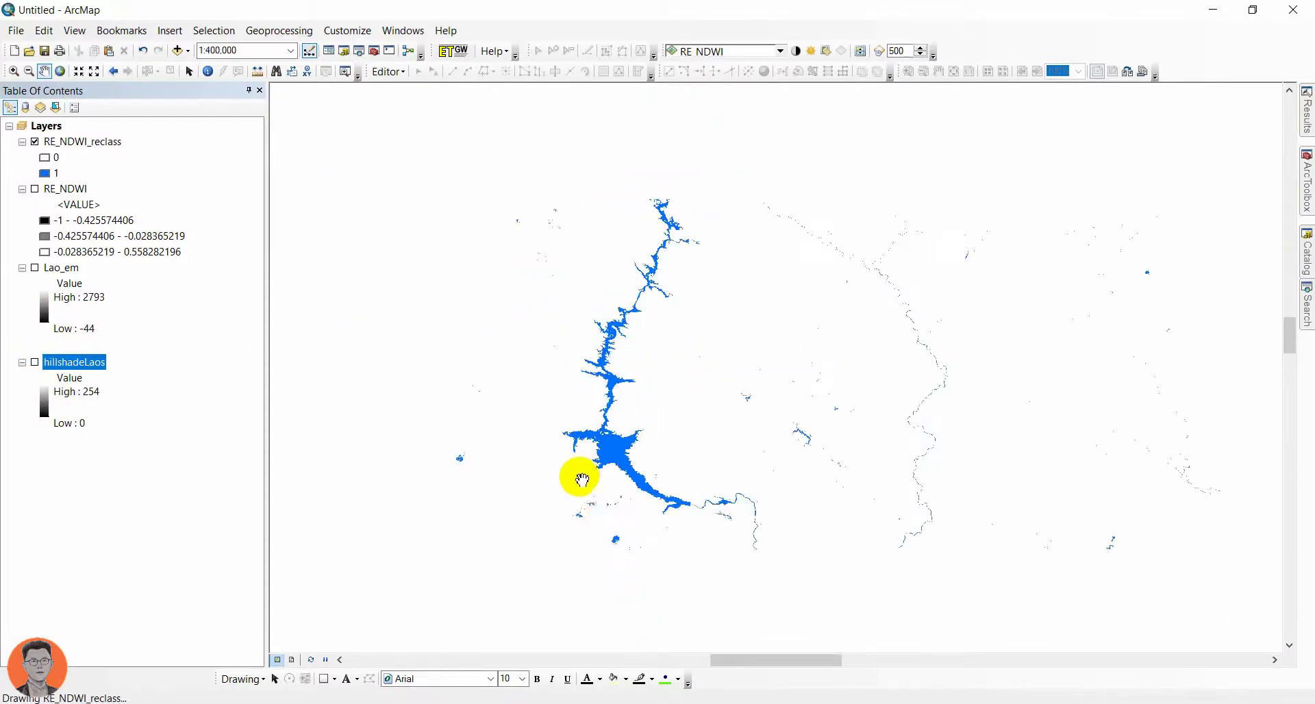
left_click_drag(581, 479, 520, 411)
left_click_drag(665, 433, 685, 341)
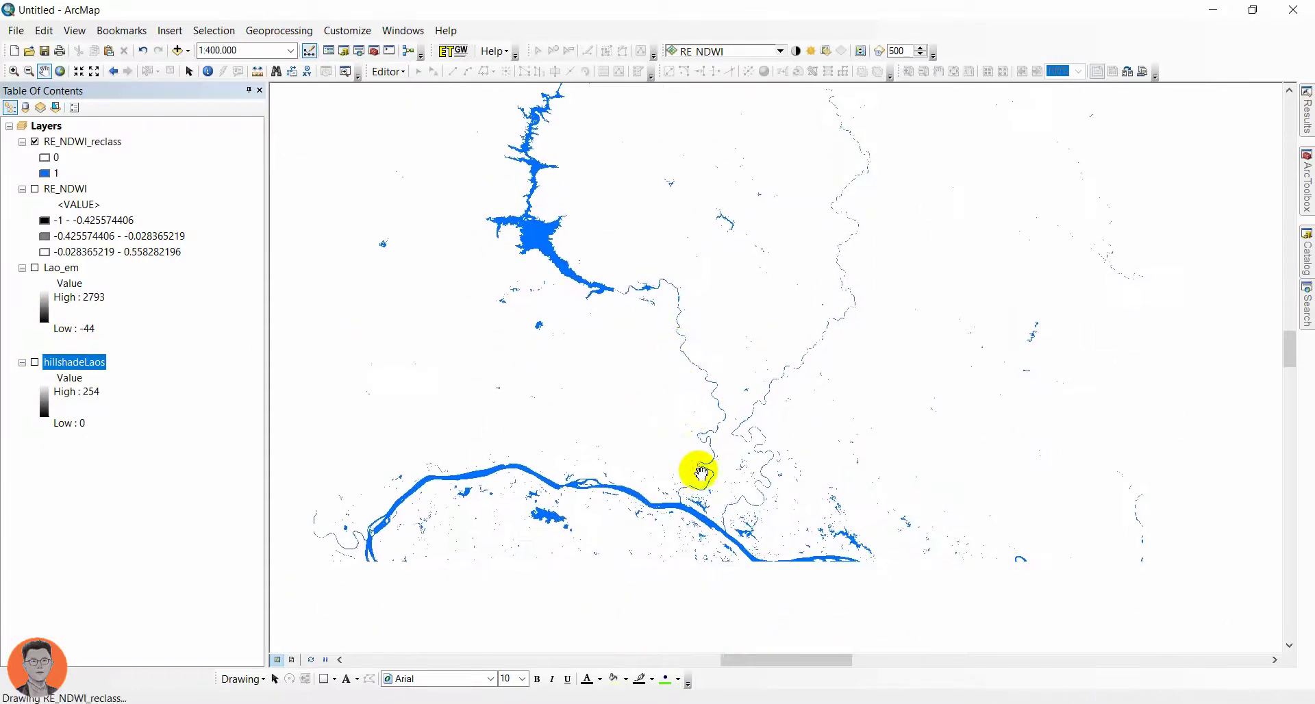
left_click_drag(700, 442, 713, 312)
scroll(754, 404, "down", 6)
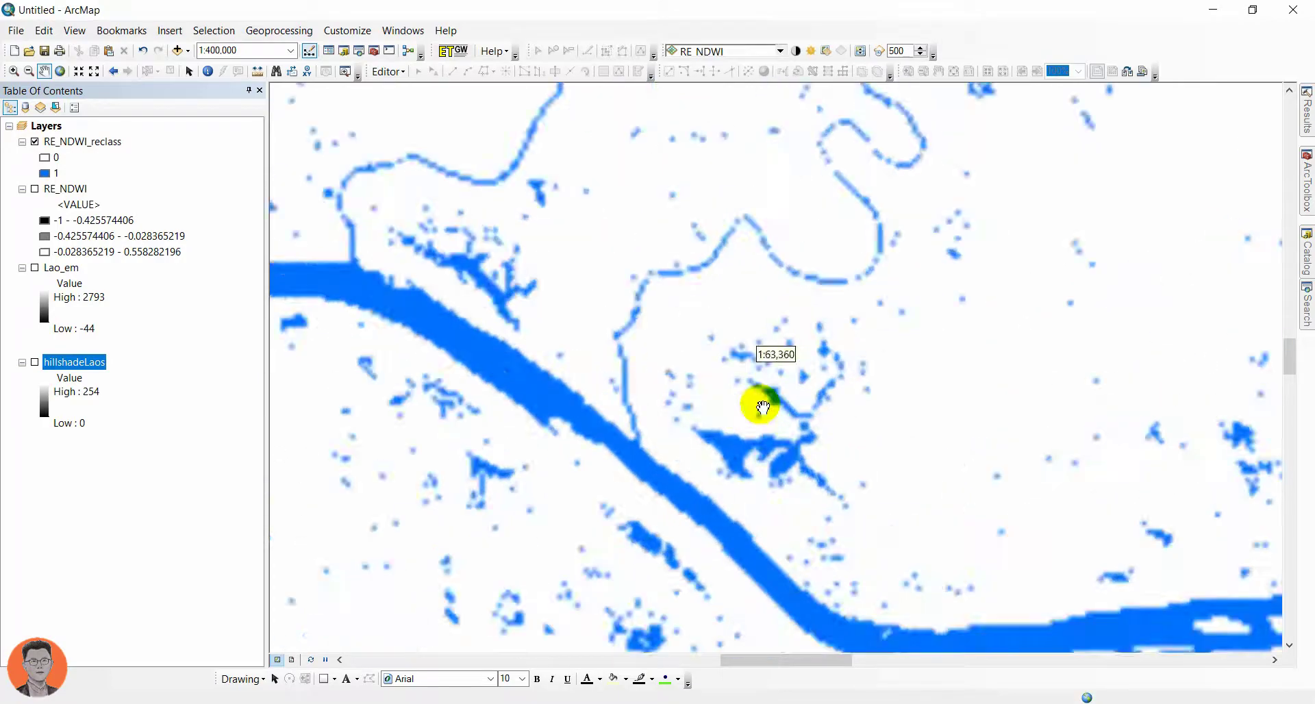
Step: Show the hillshadeLaos layer again and inspect the extracted water along the large southern river
left_click(34, 362)
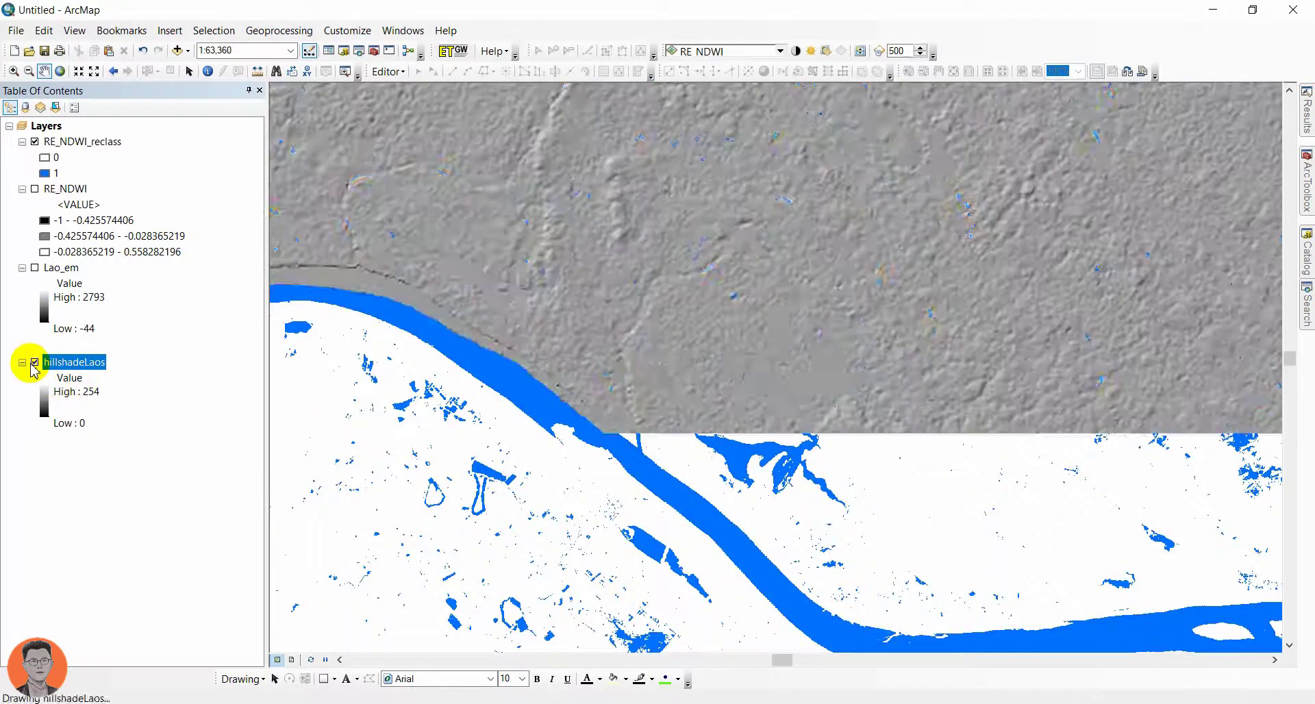
mouse_move(495, 368)
left_mouse_down()
mouse_move(587, 352)
mouse_move(697, 436)
left_mouse_up()
scroll(763, 382, "down", 1)
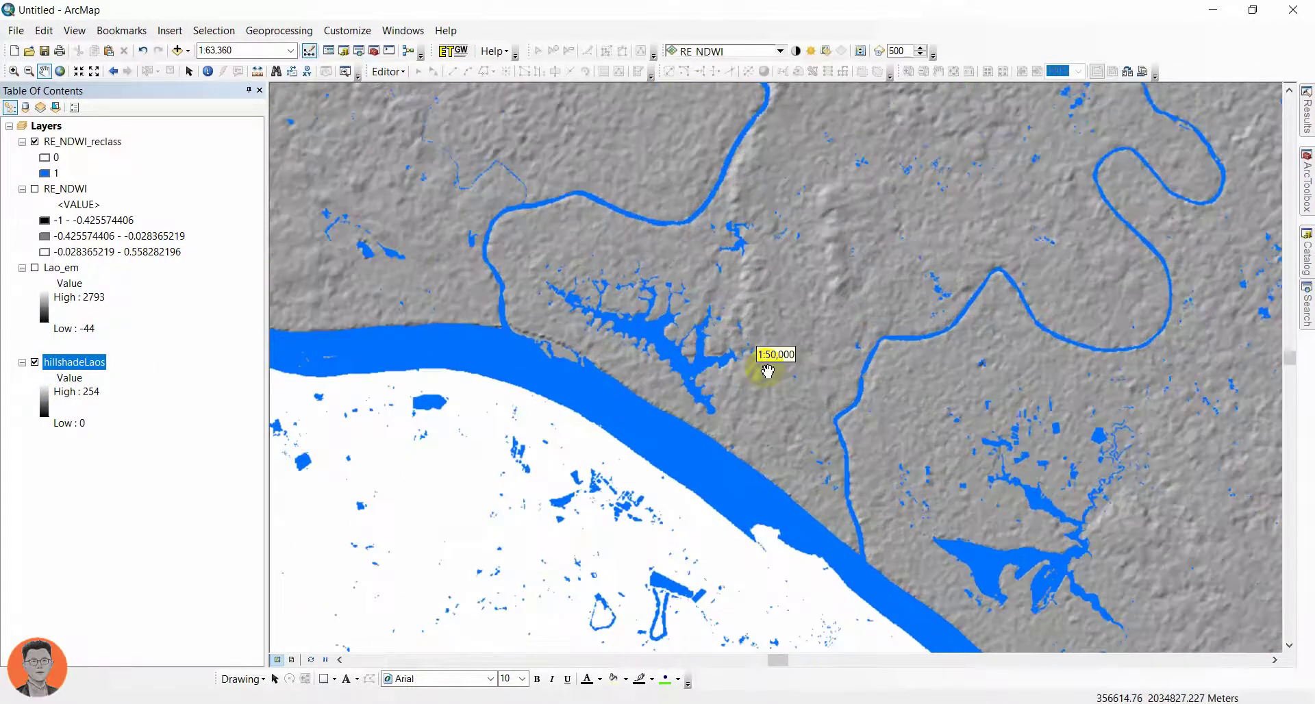
left_click_drag(741, 299, 843, 500)
left_click_drag(592, 484, 734, 429)
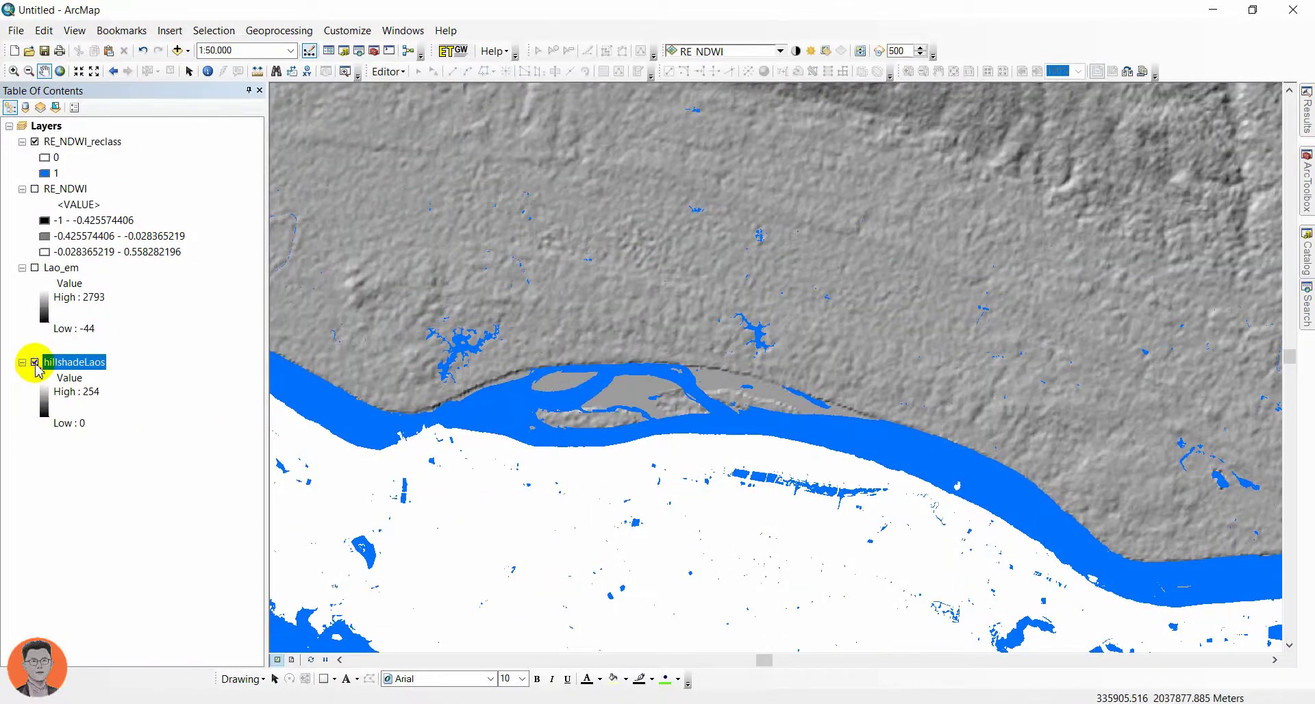
Step: Turn off the hillshadeLaos layer and review the extracted water from the southern river back up to the reservoir
left_click(34, 362)
scroll(847, 469, "up", 2)
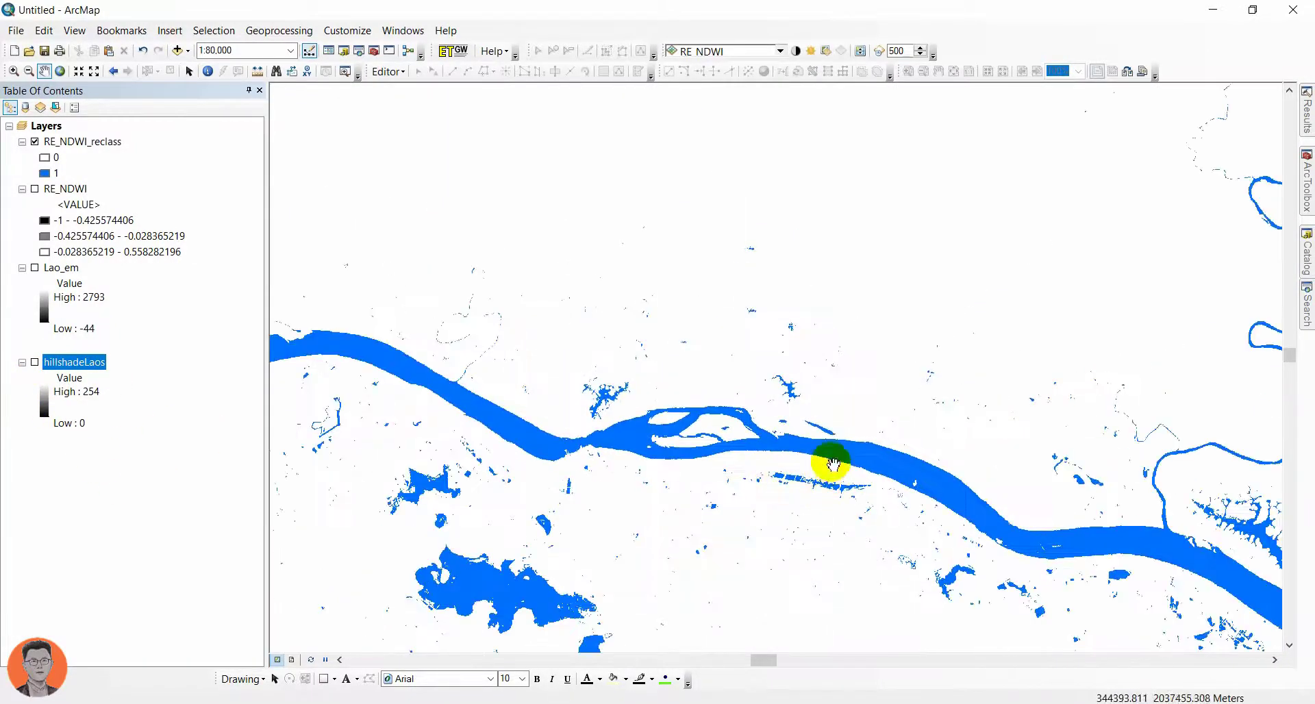
left_click_drag(832, 465, 459, 561)
scroll(732, 467, "up", 4)
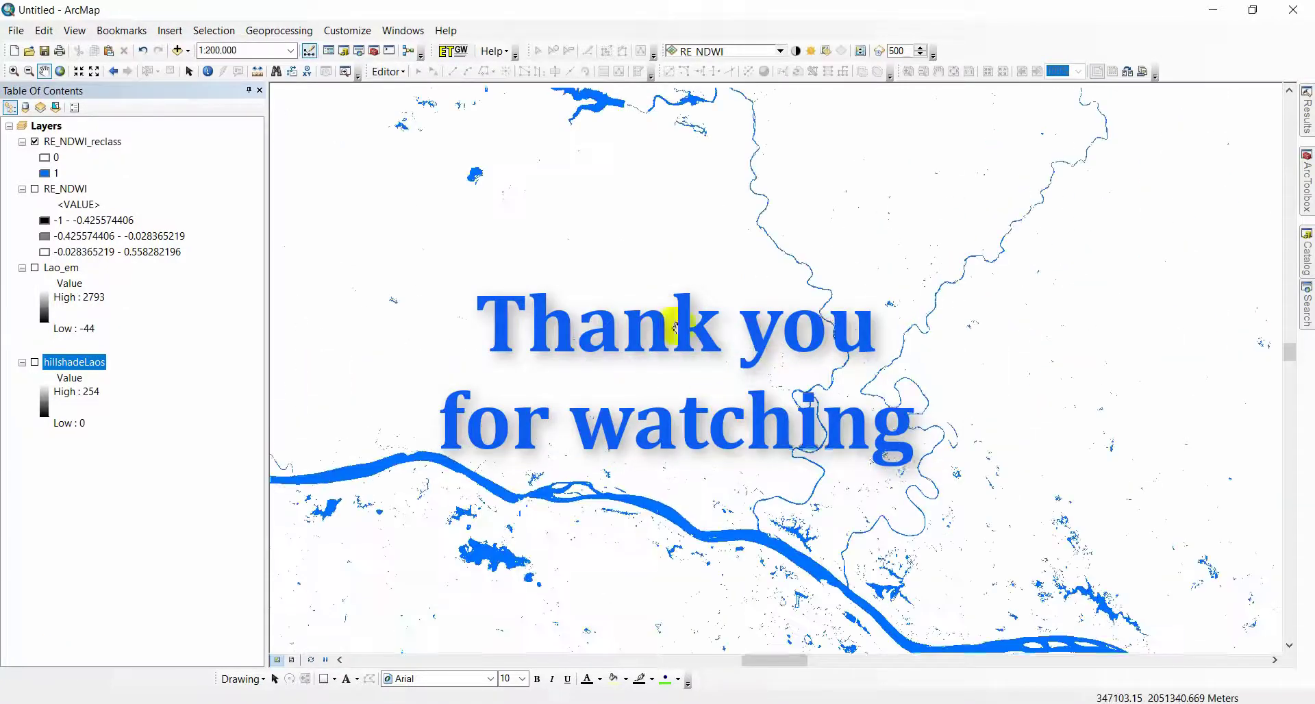
left_click_drag(676, 327, 704, 623)
left_click_drag(625, 311, 664, 507)
left_click_drag(599, 470, 635, 521)
scroll(635, 520, "up", 2)
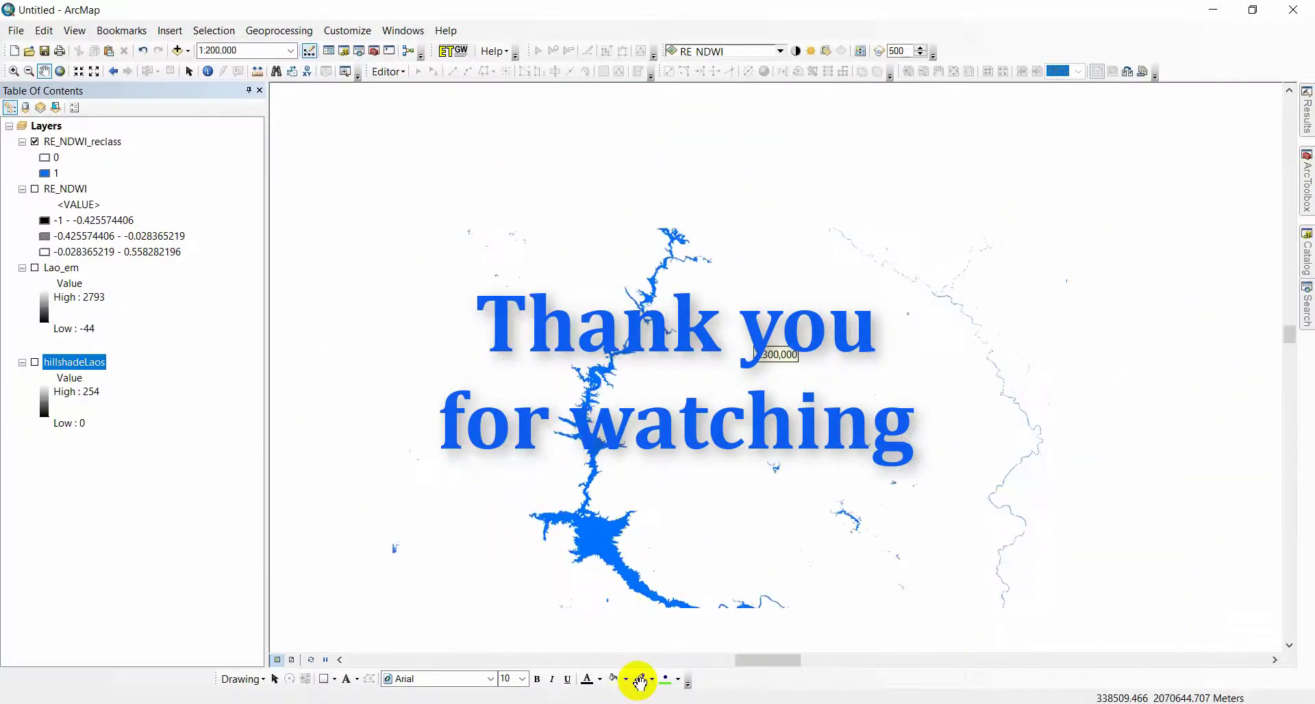